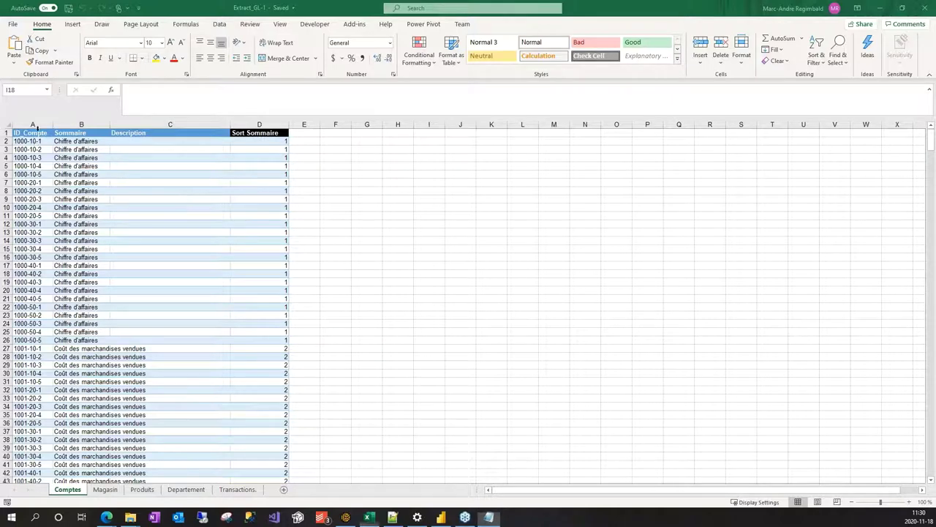
Step: Examine the ID_Compte, Sommaire, Description and Sort Sommaire columns on the Comptes sheet, including the sort column's formula
{"action": "left_click", "coordinate": [32, 135]}
{"action": "left_click", "coordinate": [84, 133]}
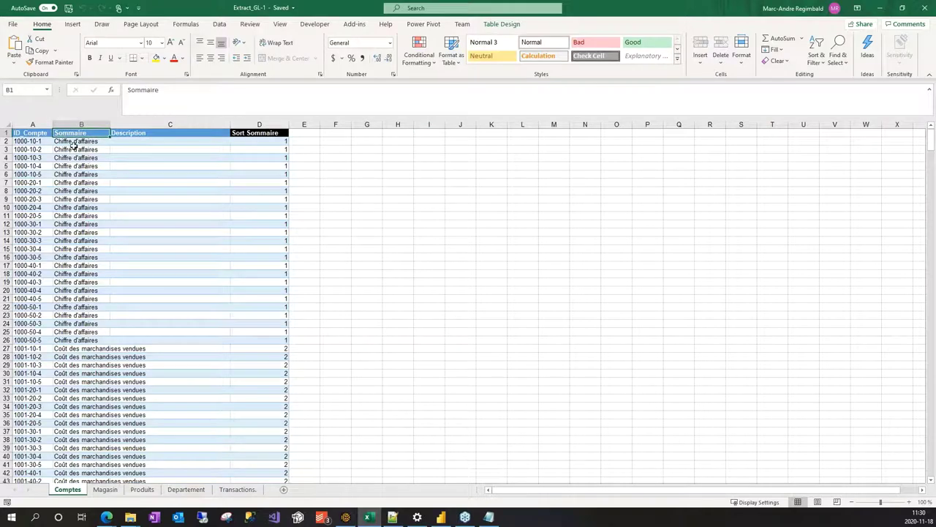
{"action": "left_click", "coordinate": [73, 150]}
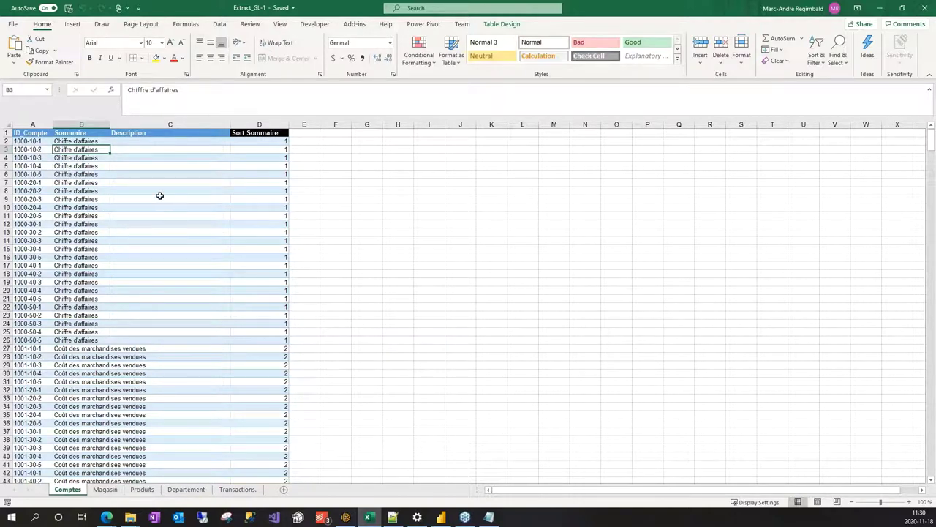
{"action": "left_click", "coordinate": [162, 132]}
{"action": "scroll", "coordinate": [148, 272], "scroll_direction": "down", "scroll_amount": 3}
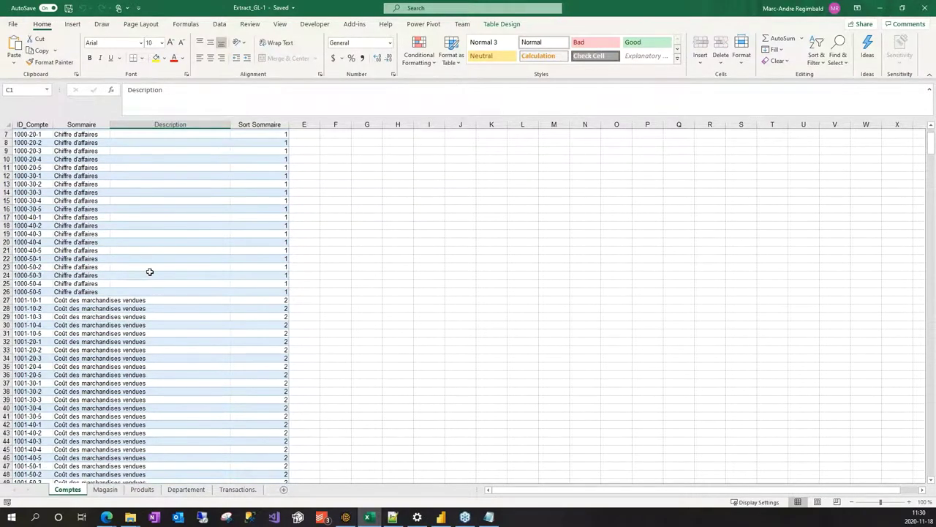
{"action": "scroll", "coordinate": [148, 271], "scroll_direction": "up", "scroll_amount": 3}
{"action": "left_click", "coordinate": [262, 144]}
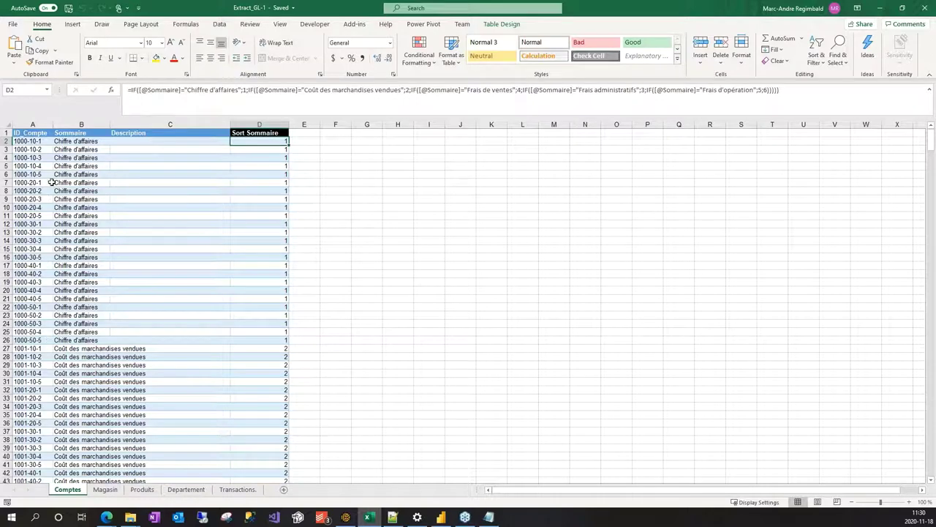
Step: Examine the tables on the Magasin, Produits, Departement and Transactions sheets of the workbook
{"action": "left_click", "coordinate": [105, 489]}
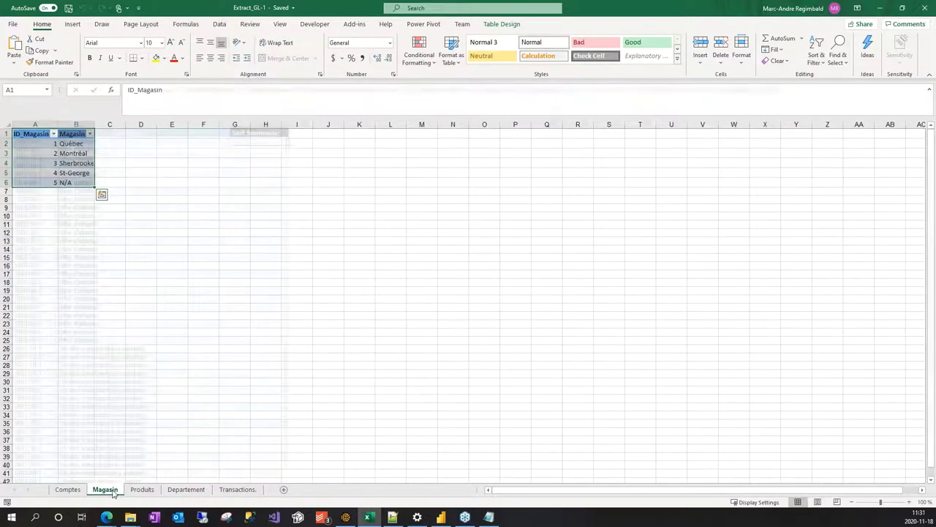
{"action": "left_click", "coordinate": [183, 184]}
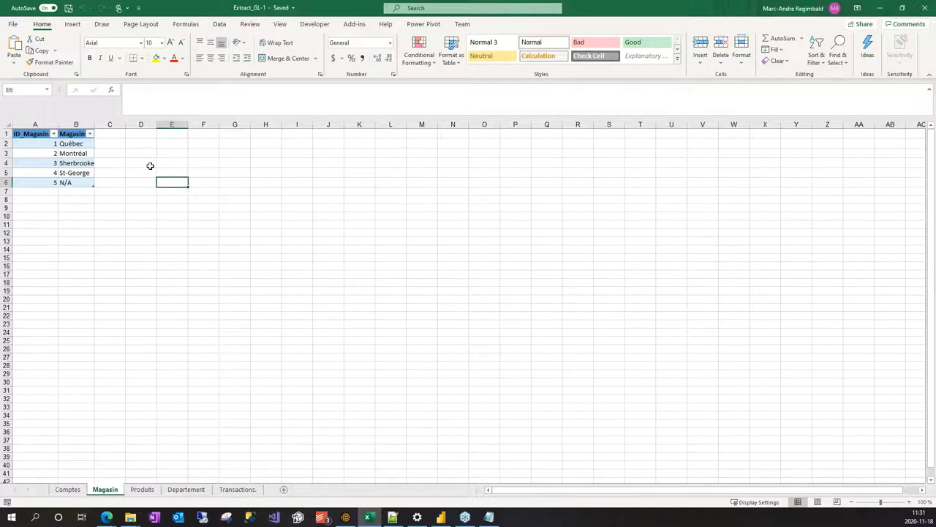
{"action": "left_click", "coordinate": [142, 489]}
{"action": "left_click", "coordinate": [241, 181]}
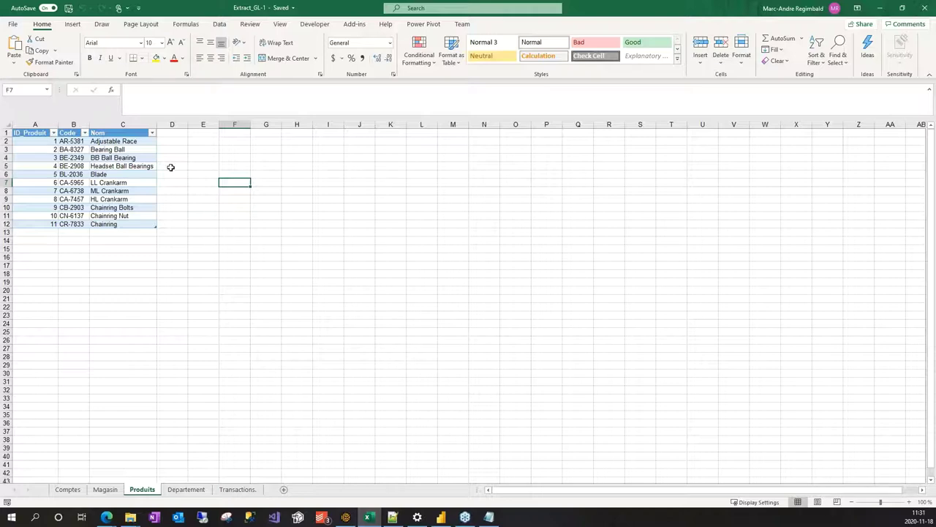
{"action": "left_click", "coordinate": [196, 485]}
{"action": "left_click", "coordinate": [206, 164]}
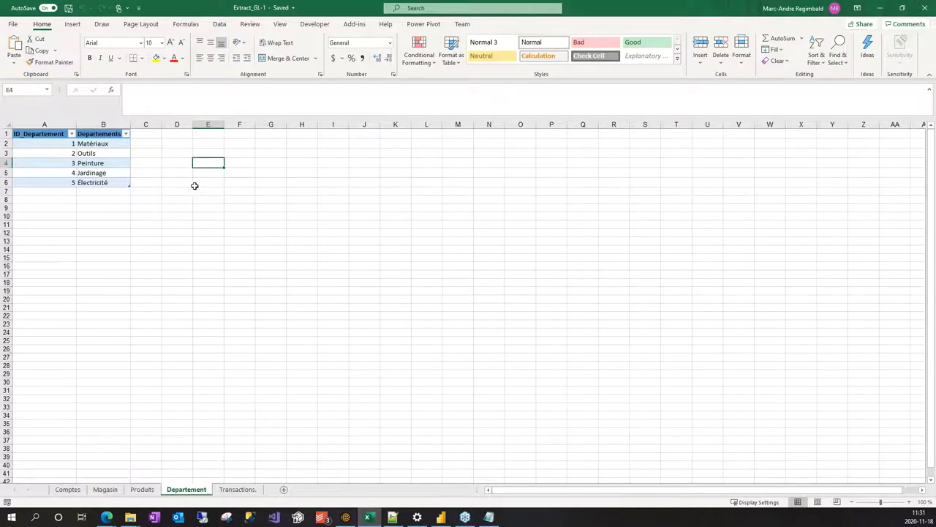
{"action": "left_click", "coordinate": [237, 488]}
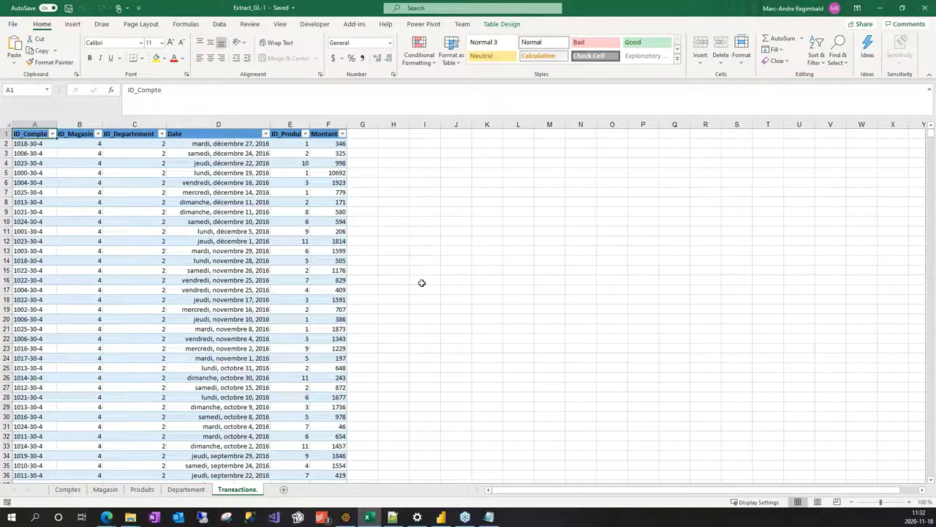
Step: Switch to Power BI Desktop and connect to the Extract_GL-1 Excel workbook as data source, closing that workbook in Excel
{"action": "left_click", "coordinate": [441, 518]}
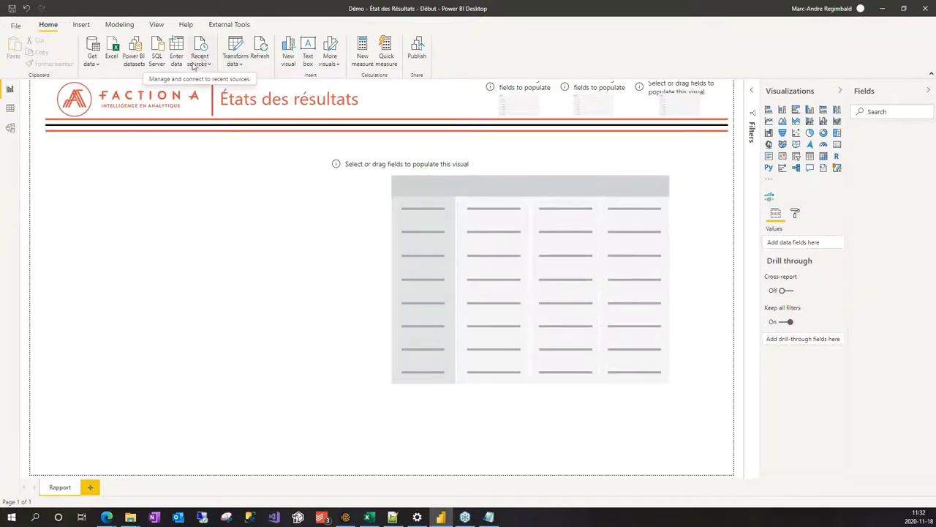
{"action": "left_click", "coordinate": [93, 63]}
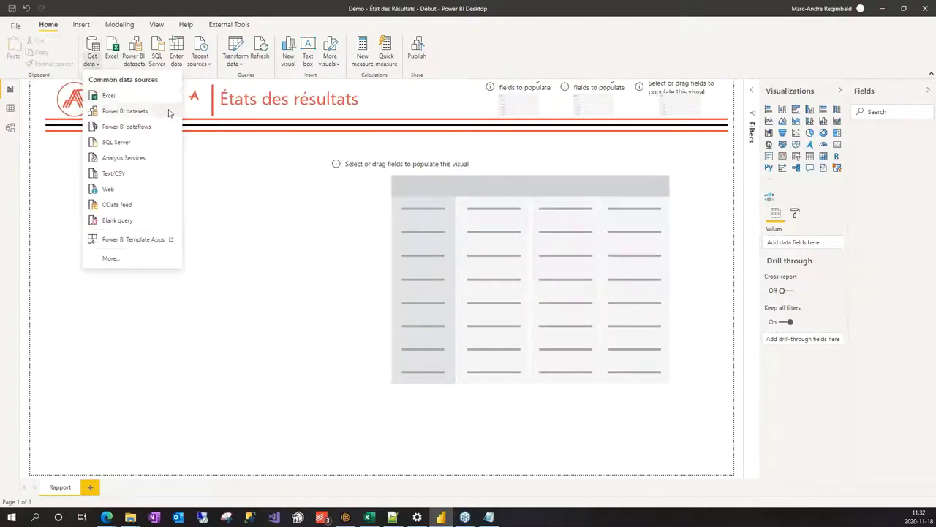
{"action": "left_click", "coordinate": [111, 96]}
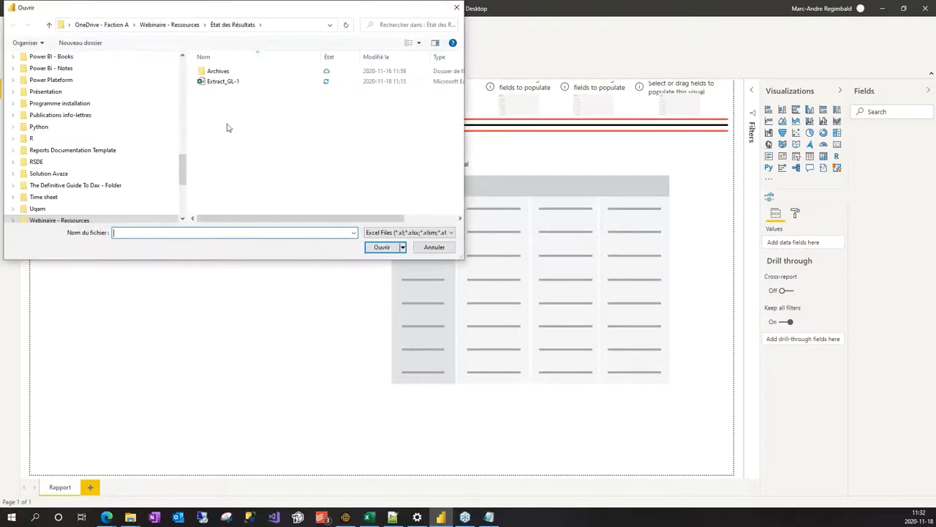
{"action": "left_click", "coordinate": [370, 518]}
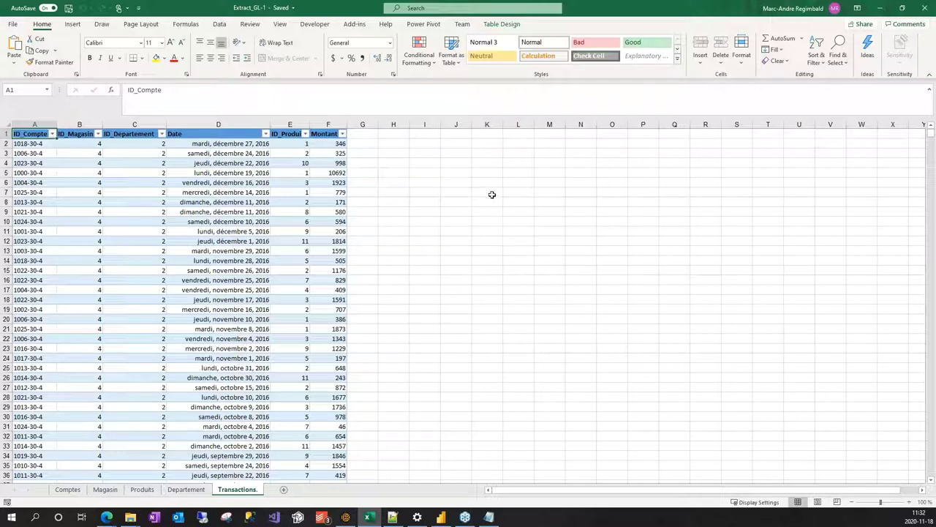
{"action": "left_click", "coordinate": [925, 9]}
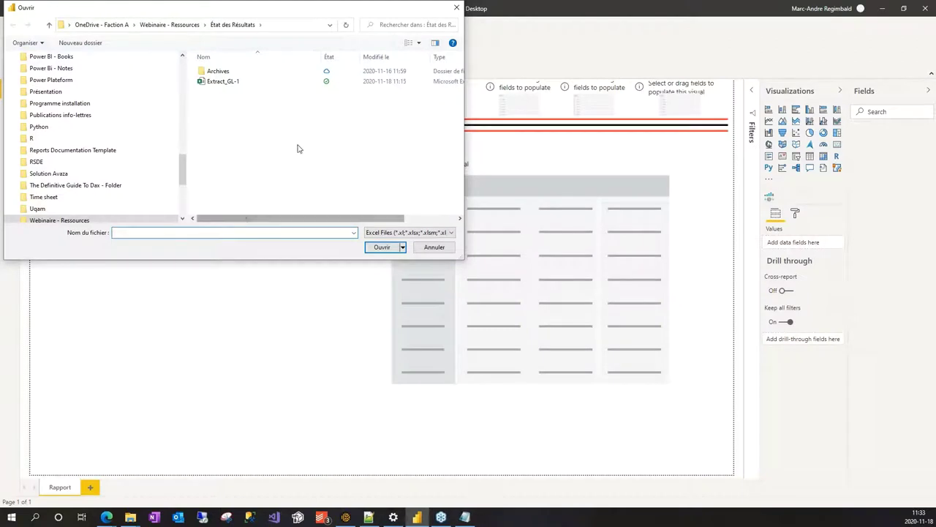
{"action": "left_click", "coordinate": [218, 82]}
{"action": "left_click", "coordinate": [383, 248]}
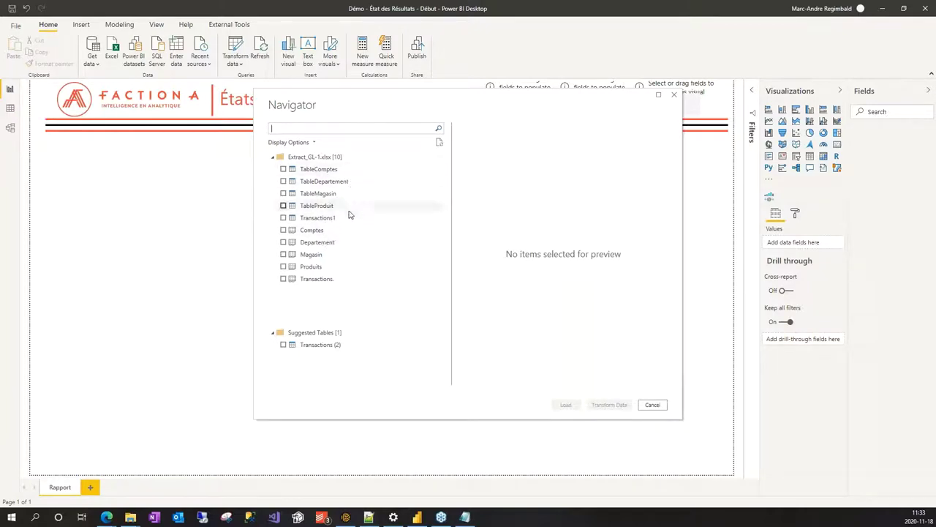
Step: Preview TableComptes, select it with TableDepartement, TableMagasin, TableProduit and Transactions1, and load all five tables into the model
{"action": "left_click", "coordinate": [322, 168]}
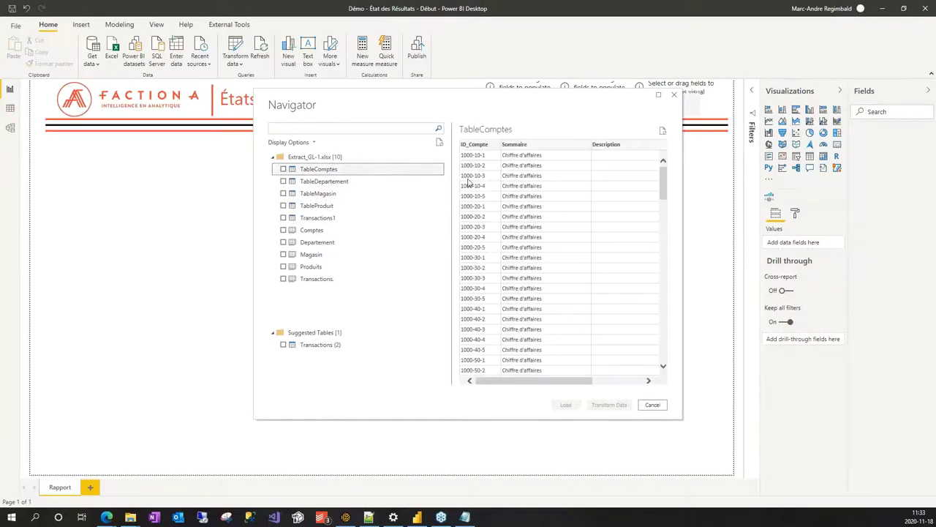
{"action": "scroll", "coordinate": [559, 241], "scroll_direction": "down", "scroll_amount": 10}
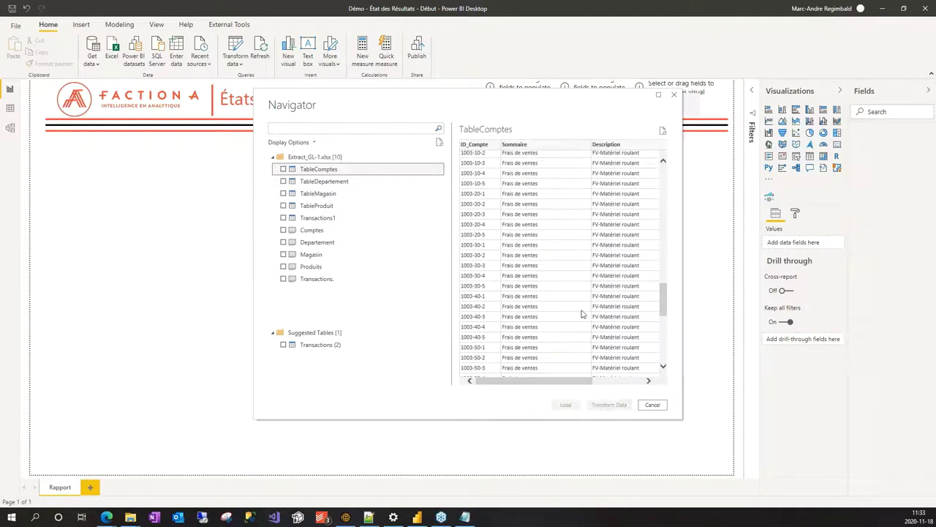
{"action": "scroll", "coordinate": [582, 314], "scroll_direction": "down", "scroll_amount": 3}
{"action": "scroll", "coordinate": [583, 308], "scroll_direction": "up", "scroll_amount": 10}
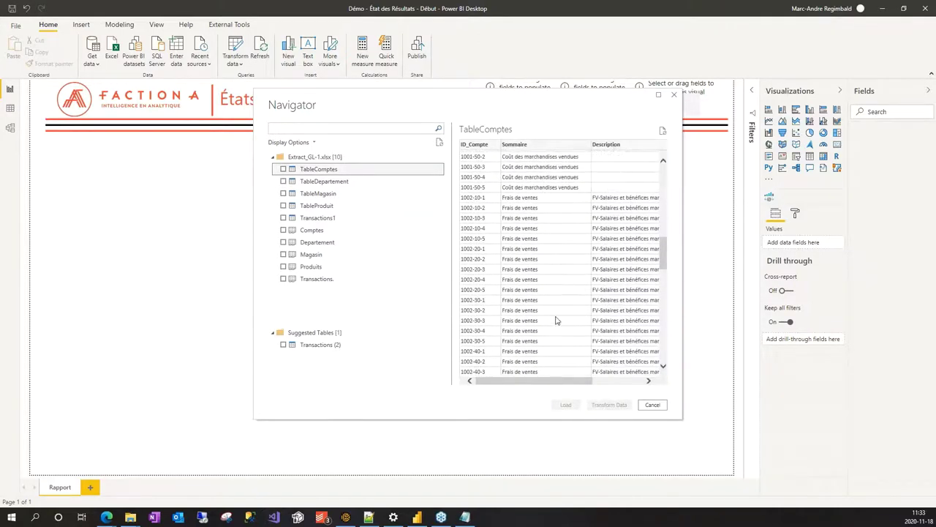
{"action": "left_click", "coordinate": [284, 169]}
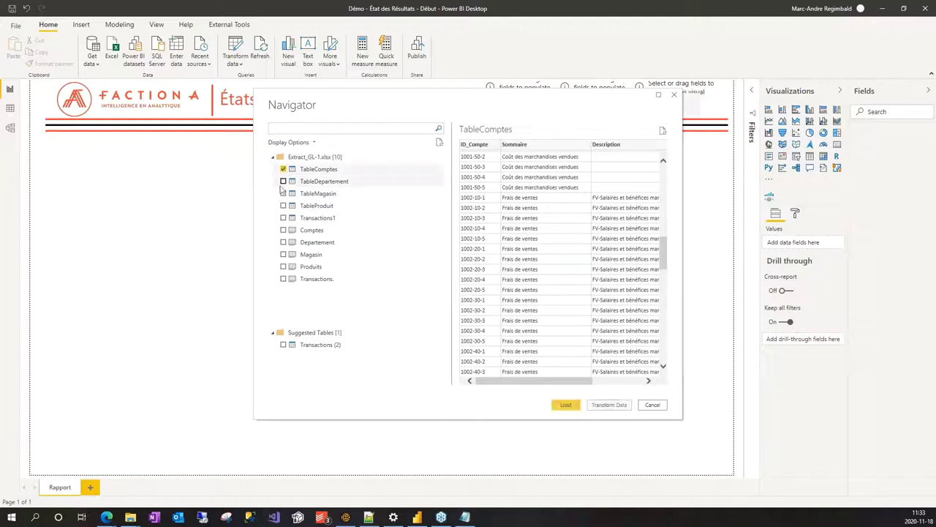
{"action": "left_click", "coordinate": [283, 181]}
{"action": "left_click", "coordinate": [283, 193]}
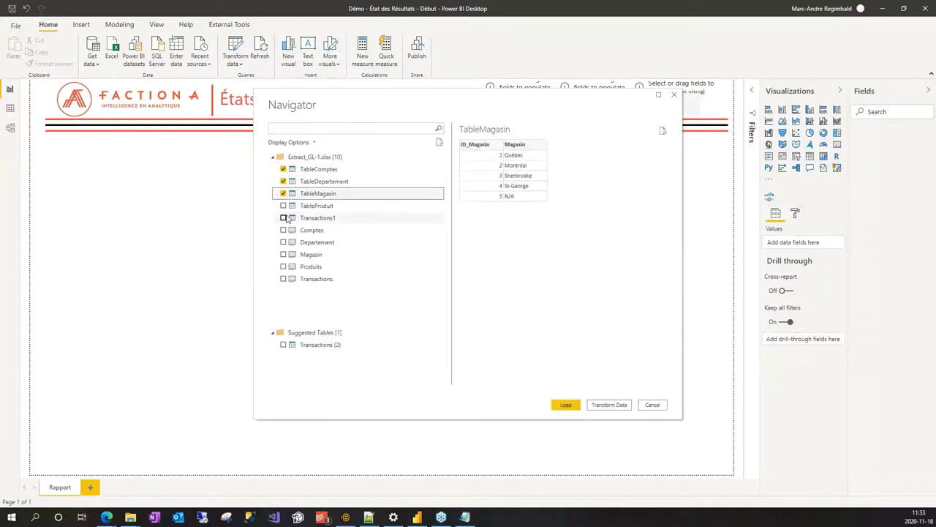
{"action": "left_click", "coordinate": [283, 206]}
{"action": "left_click", "coordinate": [283, 218]}
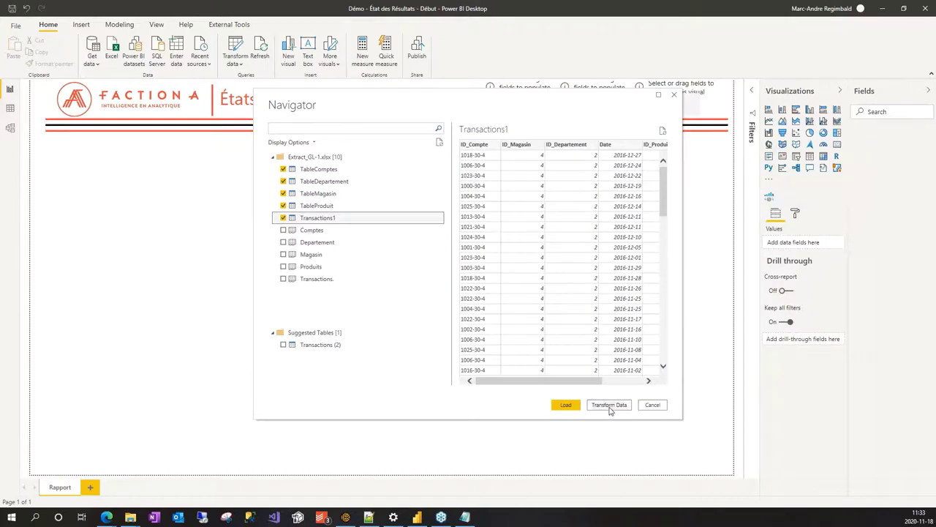
{"action": "left_click", "coordinate": [572, 408]}
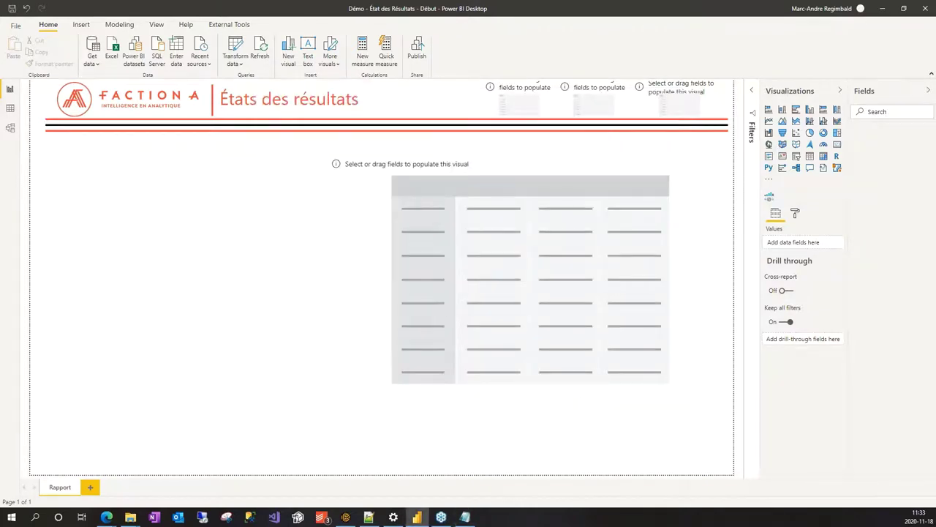
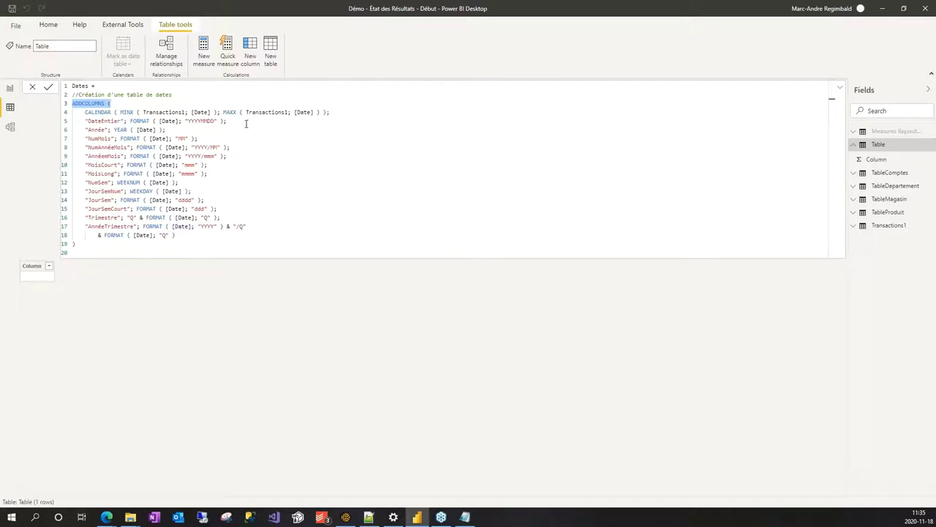
Step: Check the CALENDAR range based on the Transactions1 dates and commit the ADDCOLUMNS formula that creates the Dates table
{"action": "left_click_drag", "start_coordinate": [121, 112], "coordinate": [320, 112]}
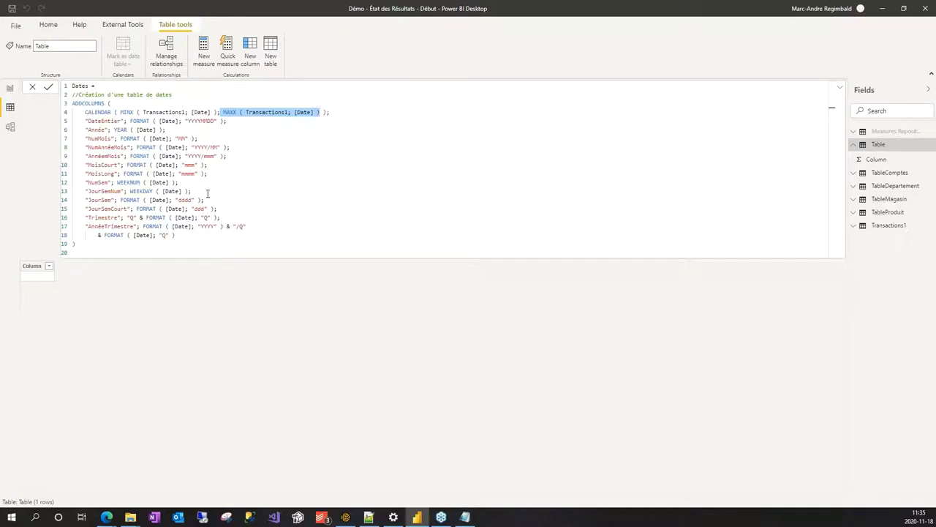
{"action": "left_click", "coordinate": [49, 87]}
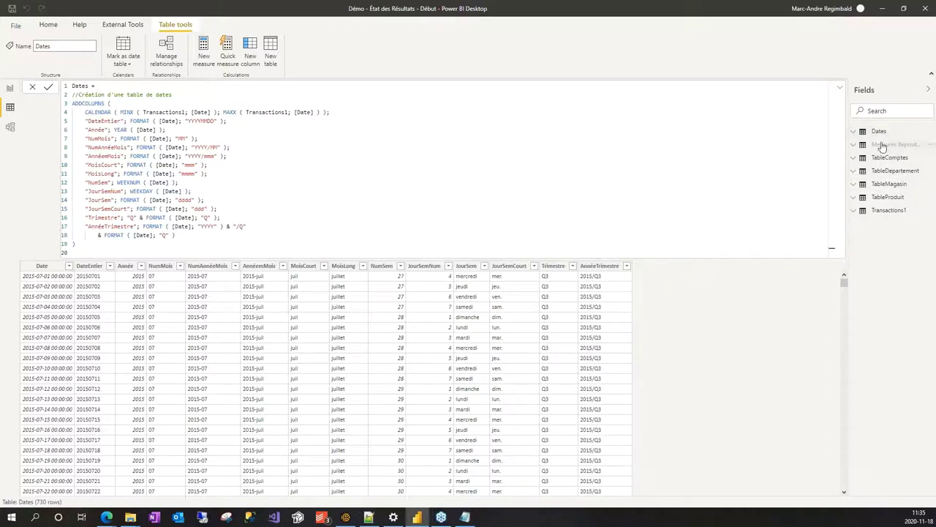
{"action": "mouse_move", "coordinate": [891, 132]}
Step: Add a calculated table EntêtesRapport with a UNION formula combining four subtotal rows, from Bénéfice brut to Bénéfice net, with a SUMMARIZE of TableComptes
{"action": "key", "text": "alt+Tab"}
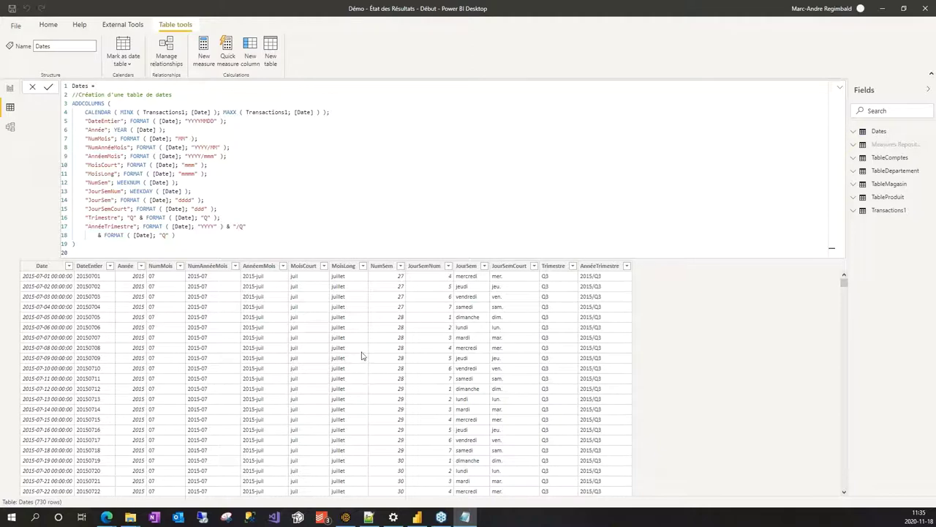
{"action": "left_click", "coordinate": [341, 329]}
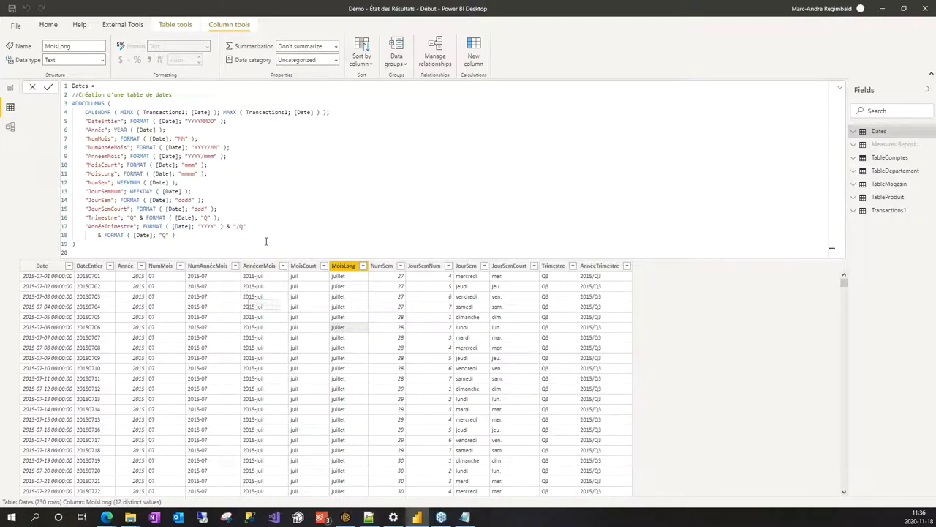
{"action": "left_click", "coordinate": [176, 25]}
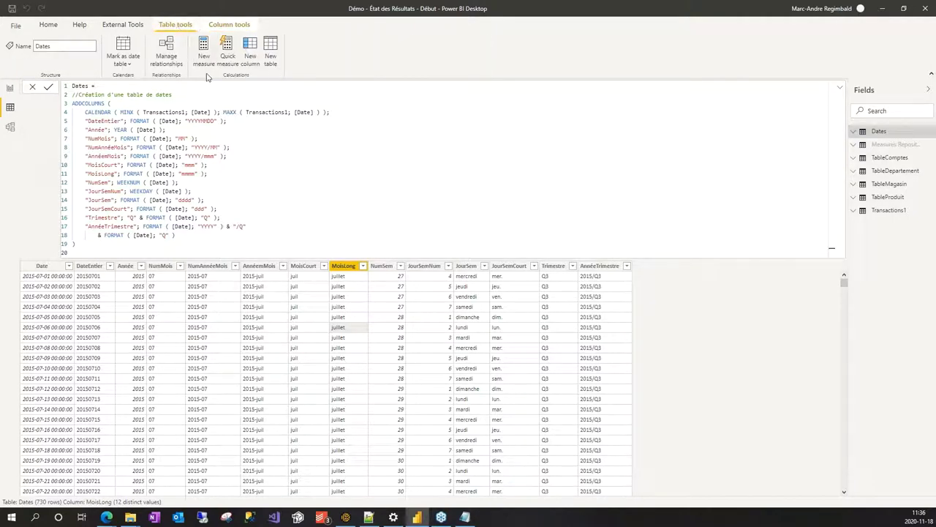
{"action": "left_click", "coordinate": [274, 54]}
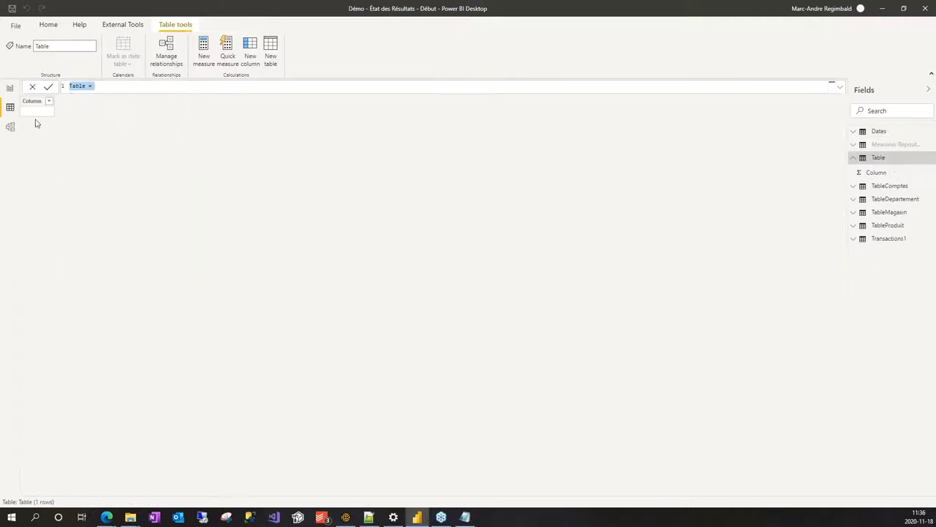
{"action": "type", "text": "EntêtesRapport = --Création de la structure nécessaire UNION (     ROW (         \"Sommaire\"; \"Bénéfice brut\";         \"Sort Sommaire\"; 2,1;         \"Description\"; BLANK ();         \"Account\"; BLANK ()     );     ROW (         \"Sommaire\"; \"Total des frais\";         \"Sort Sommaire\"; 5,1;         \"Description\"; BLANK ();         \"Account\"; BLANK ()     );     ROW (         \"Sommaire\"; \"Bénéfice avant intérêts; impôts et amortissements\";         \"Sort Sommaire\"; 5,2;         \"Description\"; BLANK ();         \"Account\"; BLANK ()     );     ROW (         \"Sommaire\"; \"Bénéfice net\";         \"Sort Sommaire\"; 7;         \"Description\"; BLANK ();         \"Account\"; BLANK ()     );     //Union avec la table de comptes     SUMMARIZE (         TableComptes;         'TableComptes'[Sommaire];         TableComptes[Sort Sommaire];         TableComptes [Description];         TableComptes[ID_Compte]     ) )"}
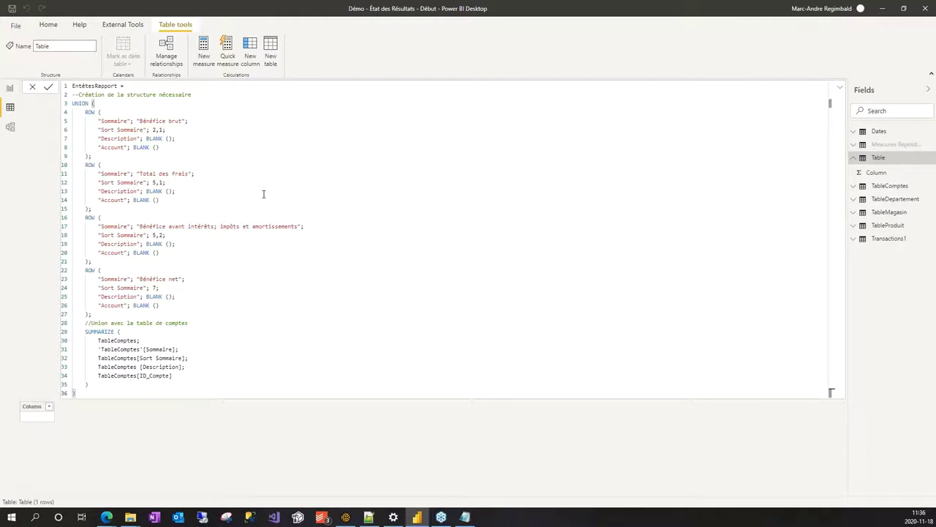
Step: Review the ROW entries and the TableComptes SUMMARIZE block in the EntêtesRapport formula, and commit it to create the table
{"action": "left_click", "coordinate": [269, 117]}
{"action": "left_click_drag", "start_coordinate": [251, 168], "coordinate": [173, 168]}
{"action": "left_click", "coordinate": [196, 167]}
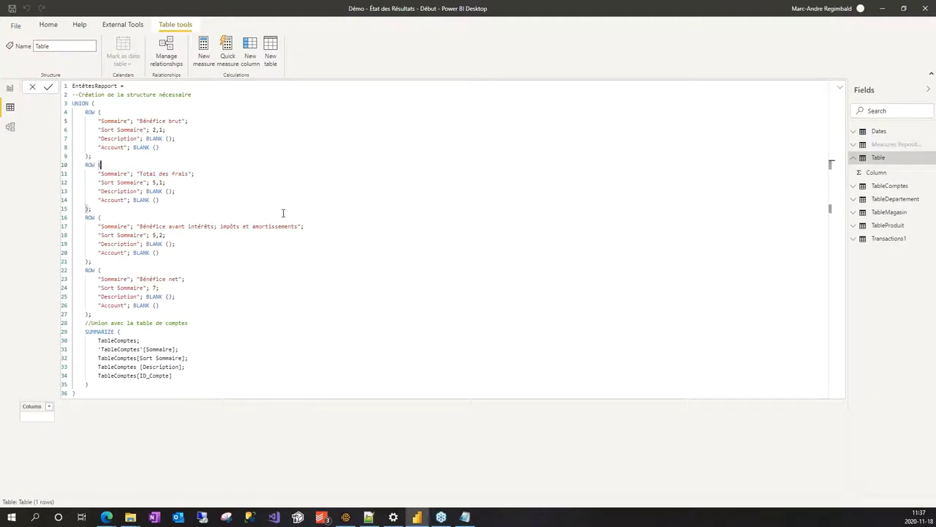
{"action": "left_click_drag", "start_coordinate": [336, 226], "coordinate": [136, 226]}
{"action": "left_click_drag", "start_coordinate": [186, 279], "coordinate": [136, 279]}
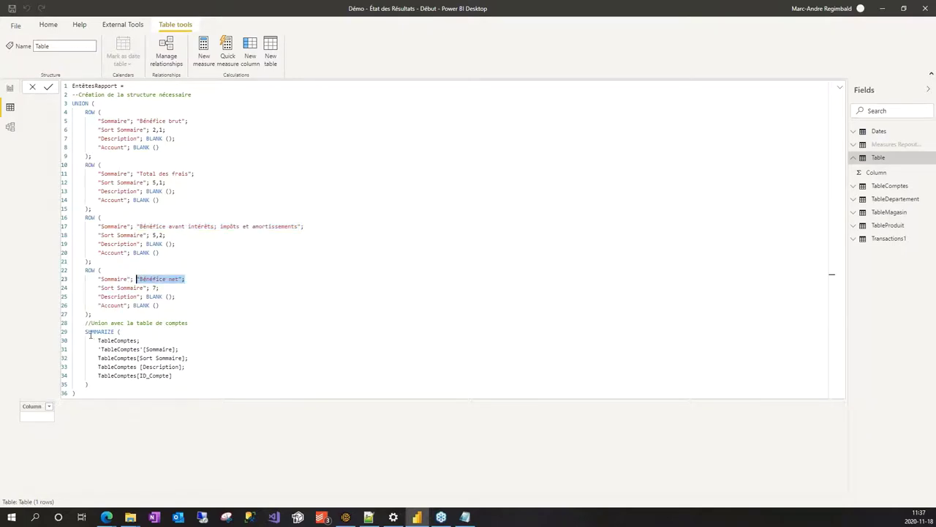
{"action": "double_click", "coordinate": [92, 333]}
{"action": "left_click", "coordinate": [183, 316]}
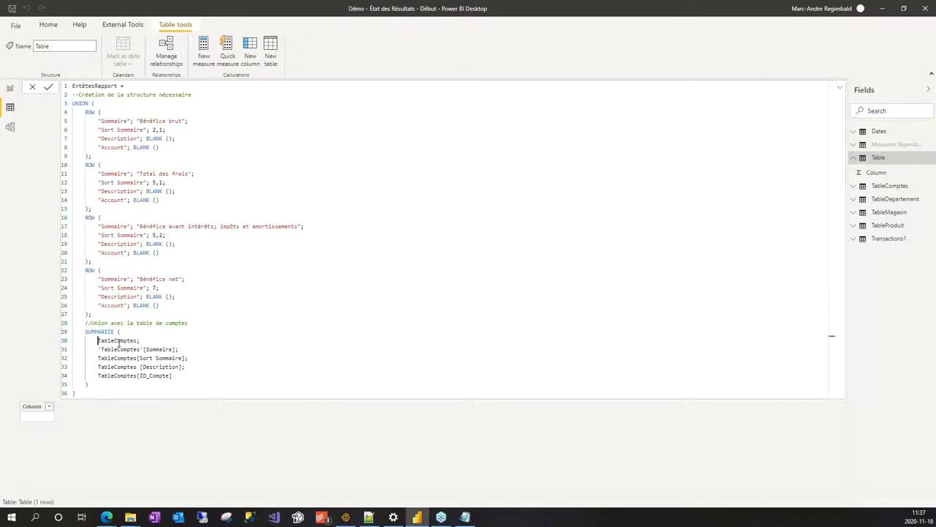
{"action": "left_click_drag", "start_coordinate": [98, 340], "coordinate": [183, 376]}
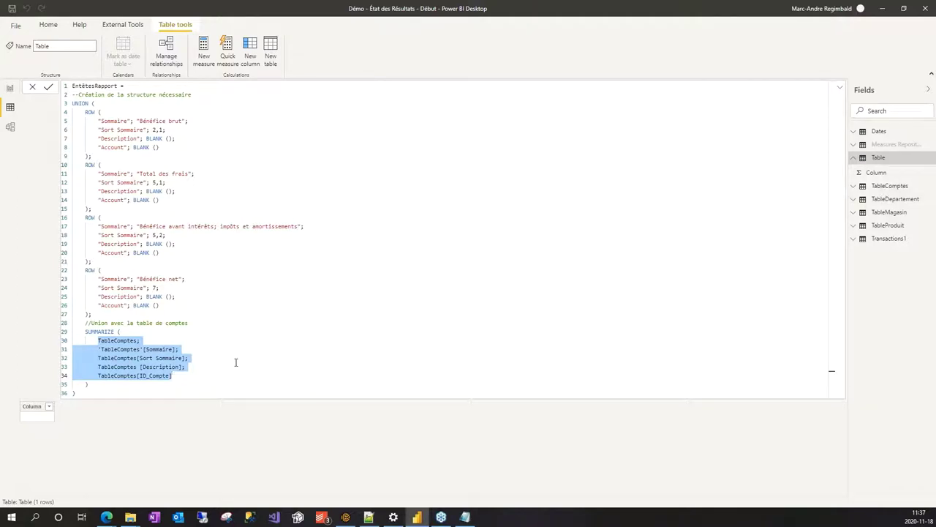
{"action": "left_click", "coordinate": [48, 89]}
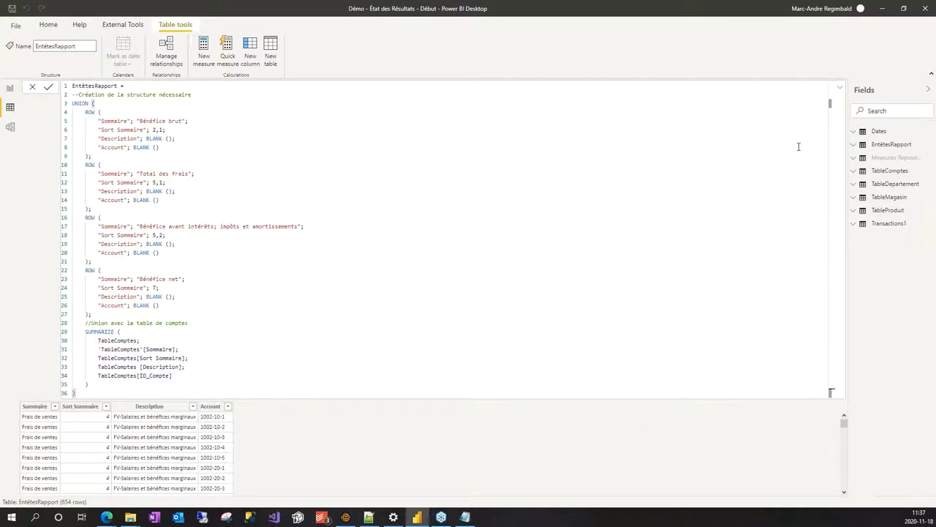
Step: Set the Sommaire column of EntêtesRapport to sort by the Sort Sommaire column, after collapsing the formula
{"action": "left_click", "coordinate": [840, 88]}
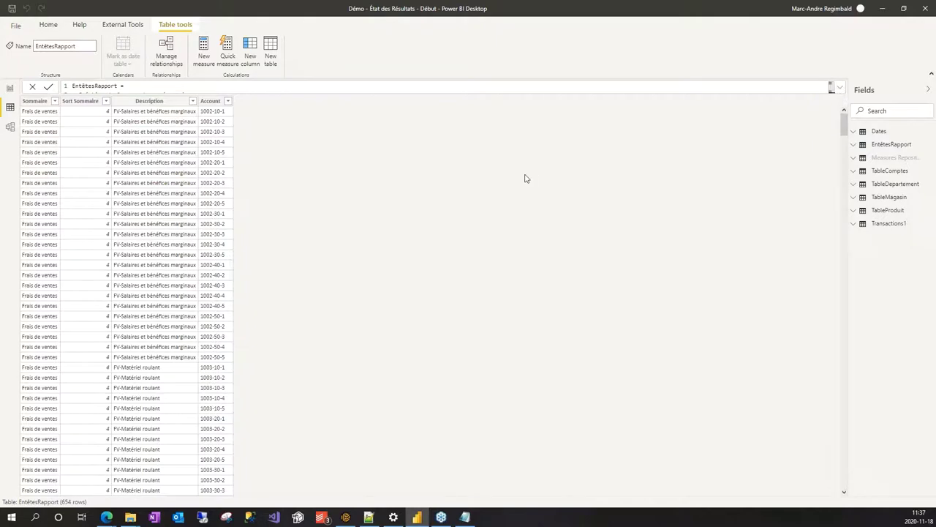
{"action": "left_click", "coordinate": [44, 103]}
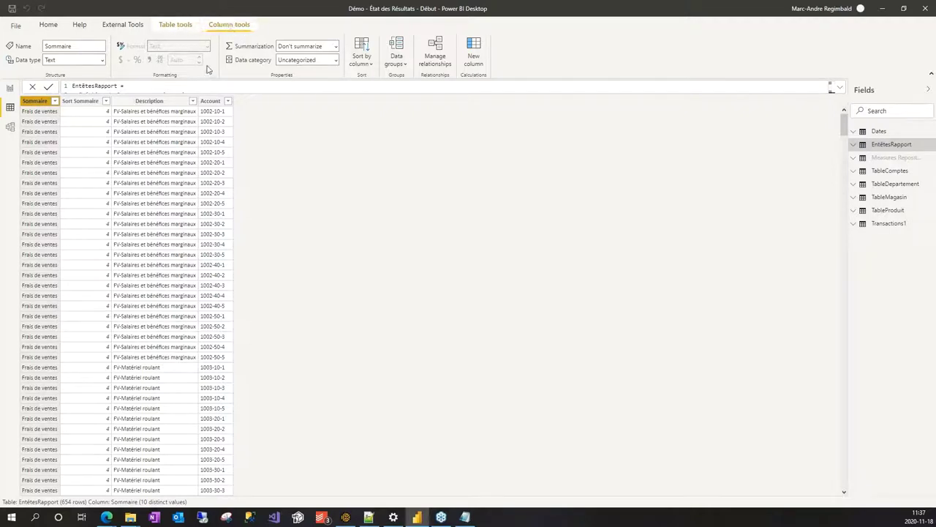
{"action": "left_click", "coordinate": [368, 65]}
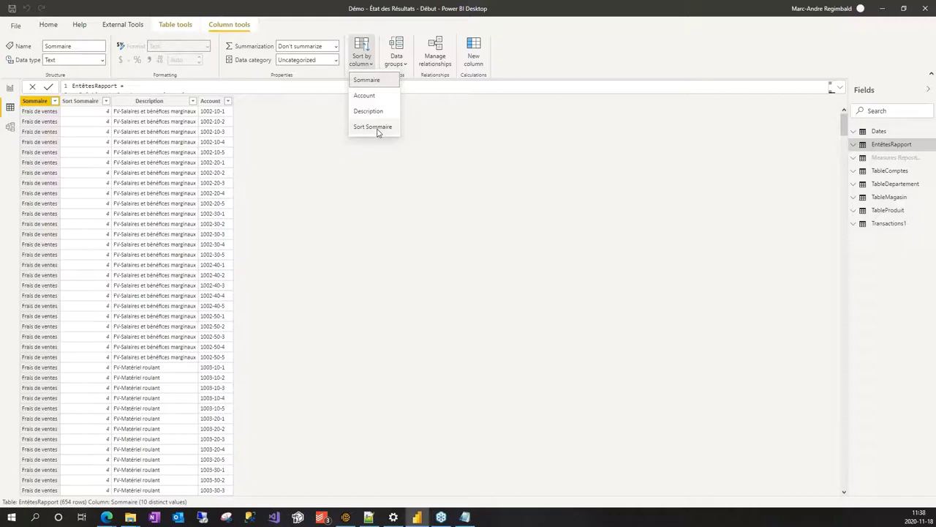
{"action": "left_click", "coordinate": [378, 130]}
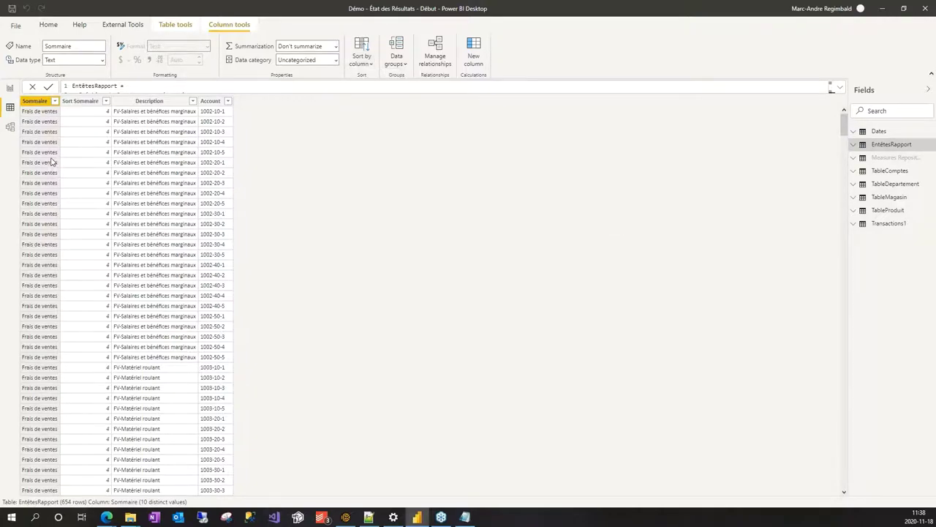
Step: Sort the EntêtesRapport rows ascending by Sort Sommaire and check where the subtotal rows fall among the accounts
{"action": "left_click", "coordinate": [106, 101]}
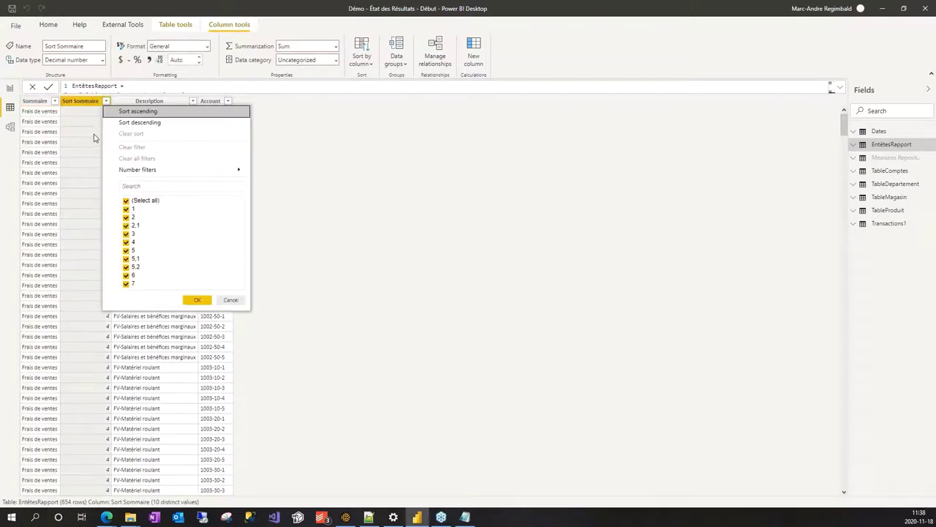
{"action": "left_click", "coordinate": [146, 113]}
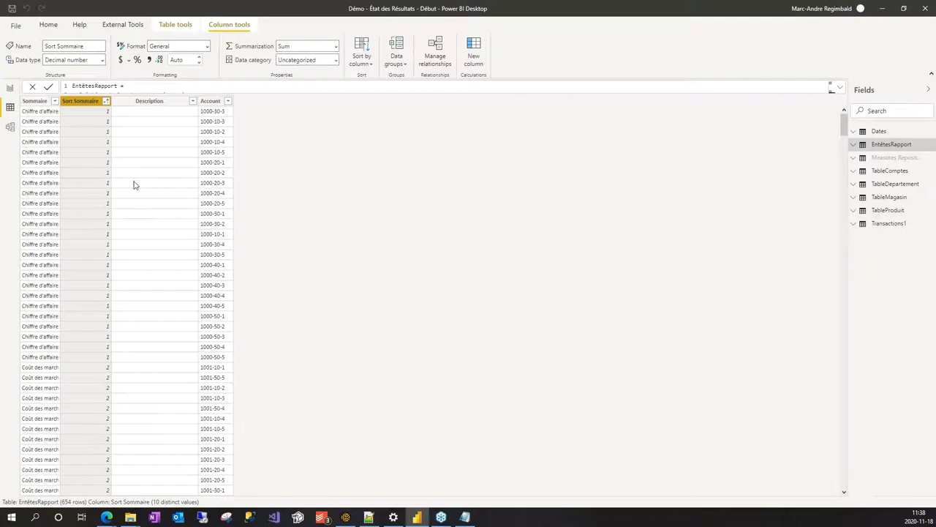
{"action": "scroll", "coordinate": [110, 169], "scroll_direction": "down", "scroll_amount": 5}
{"action": "scroll", "coordinate": [74, 161], "scroll_direction": "down", "scroll_amount": 6}
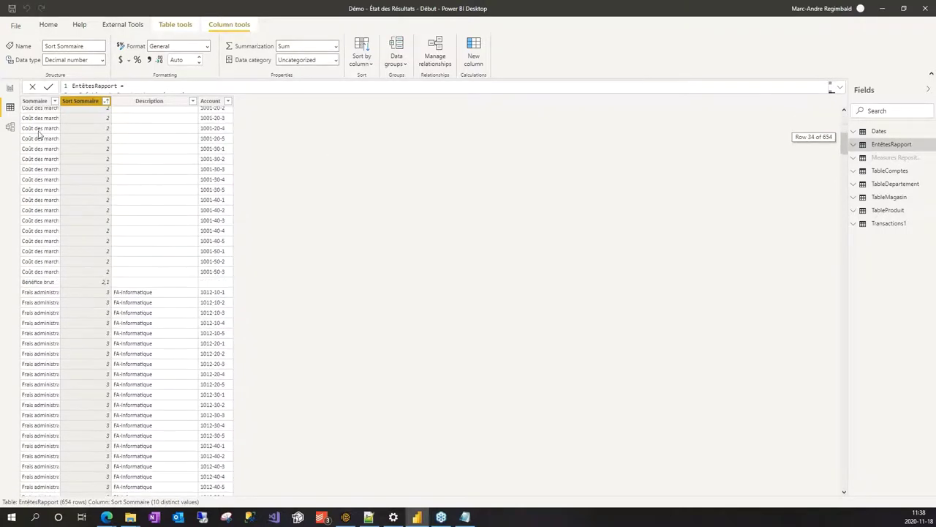
{"action": "scroll", "coordinate": [35, 146], "scroll_direction": "up", "scroll_amount": 5}
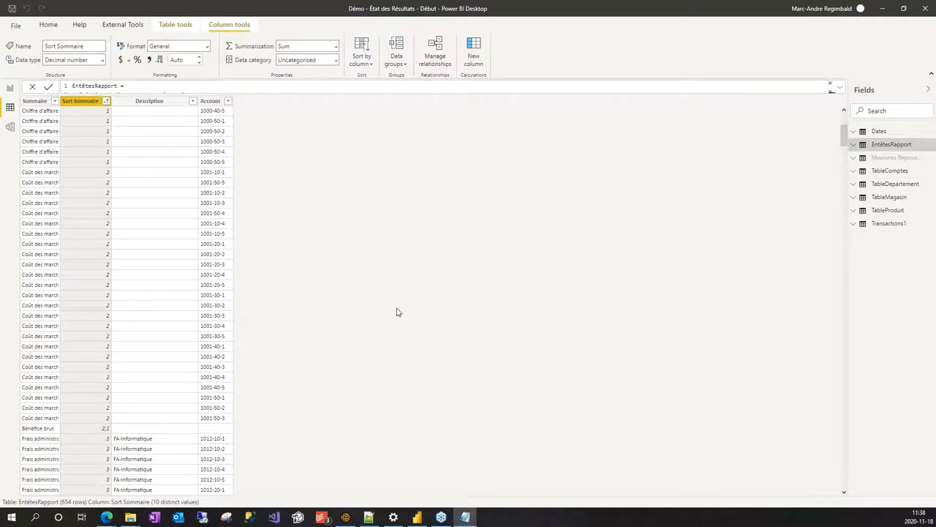
Step: Show the model diagram and move EntêtesRapport and TableProduit away from the surrounding tables
{"action": "left_click", "coordinate": [10, 129]}
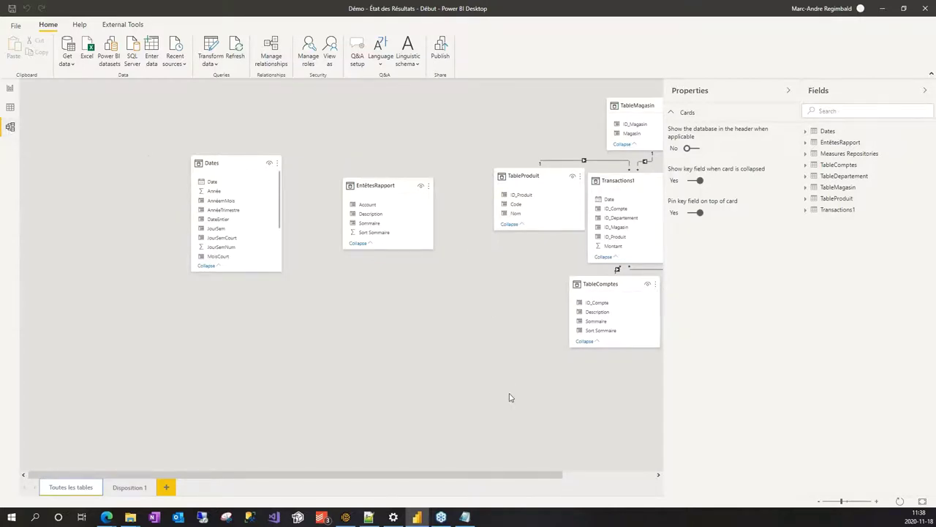
{"action": "left_click_drag", "start_coordinate": [491, 475], "coordinate": [583, 477]}
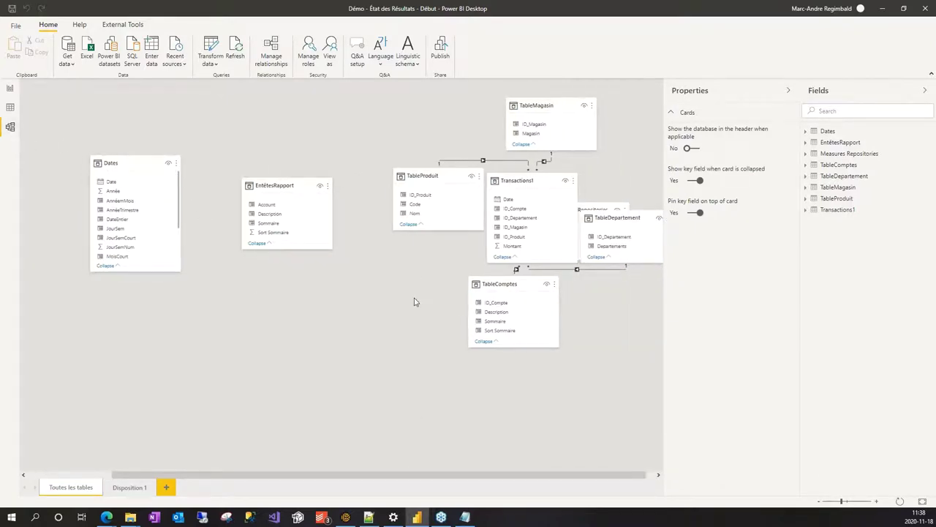
{"action": "left_click", "coordinate": [273, 181]}
{"action": "left_click_drag", "start_coordinate": [272, 181], "coordinate": [241, 92]}
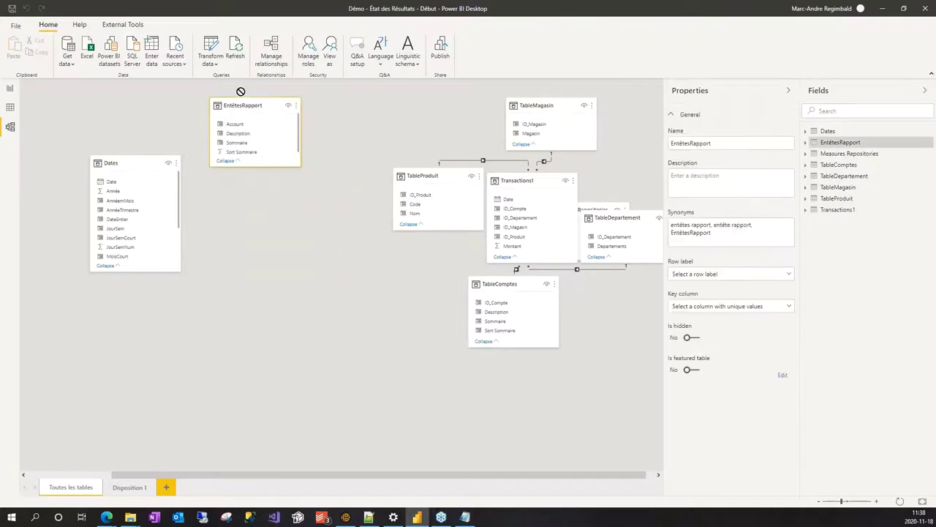
{"action": "scroll", "coordinate": [538, 481], "scroll_direction": "right", "scroll_amount": 1}
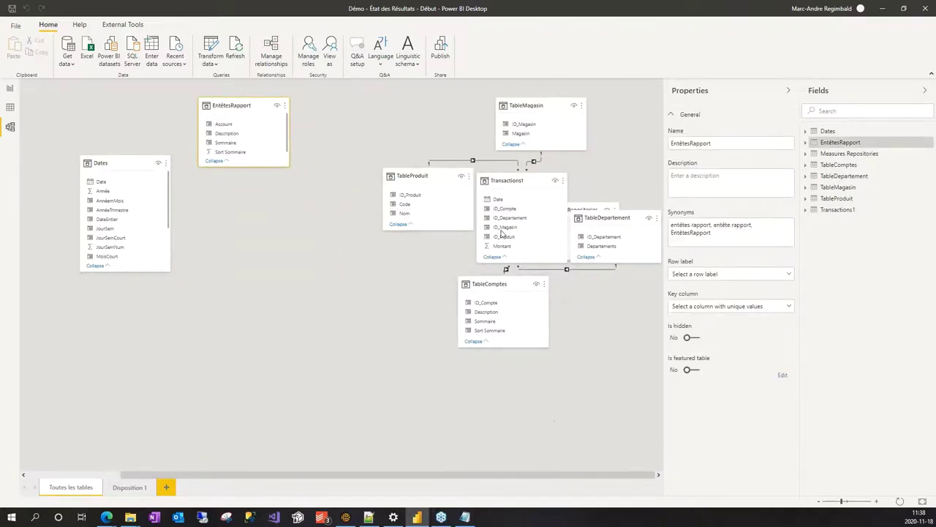
{"action": "left_click_drag", "start_coordinate": [439, 193], "coordinate": [362, 161]}
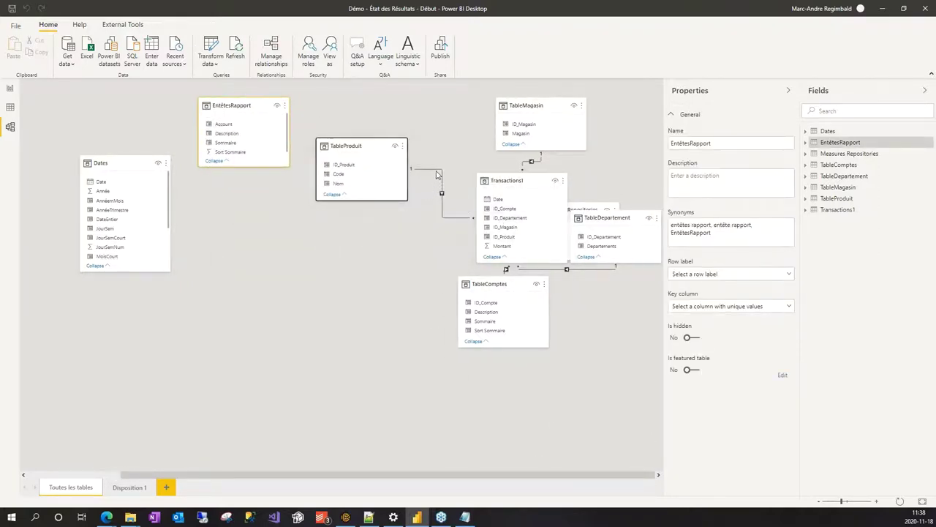
Step: Delete the relationships linking Transactions1 to TableProduit and TableMagasin, moving Transactions1 clear of the other tables
{"action": "left_click", "coordinate": [437, 182]}
{"action": "key", "text": "Delete"}
{"action": "key", "text": "Escape"}
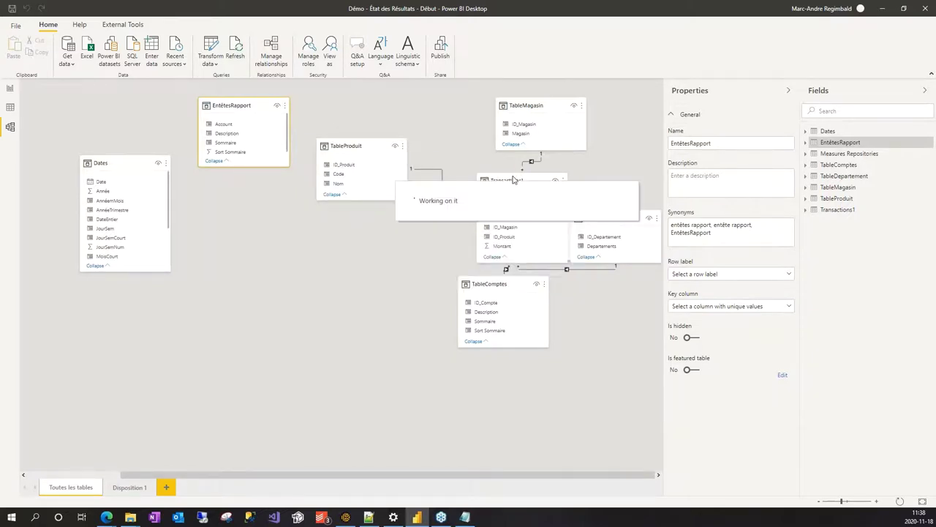
{"action": "left_click_drag", "start_coordinate": [609, 175], "coordinate": [376, 265]}
{"action": "right_click", "coordinate": [528, 234]}
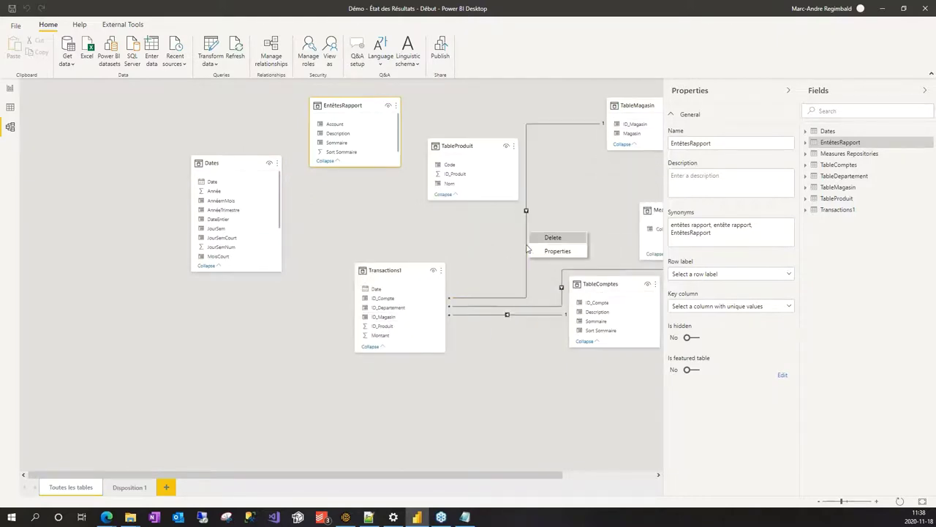
{"action": "left_click", "coordinate": [550, 237]}
{"action": "left_click", "coordinate": [516, 275]}
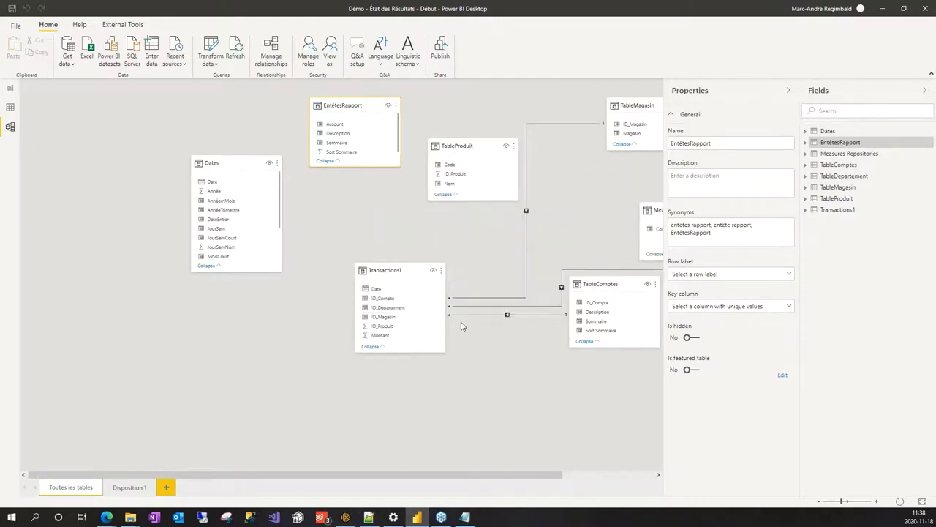
Step: Delete the two remaining relationships linking Transactions1 to TableDepartement and TableComptes
{"action": "right_click", "coordinate": [503, 311]}
{"action": "left_click", "coordinate": [520, 314]}
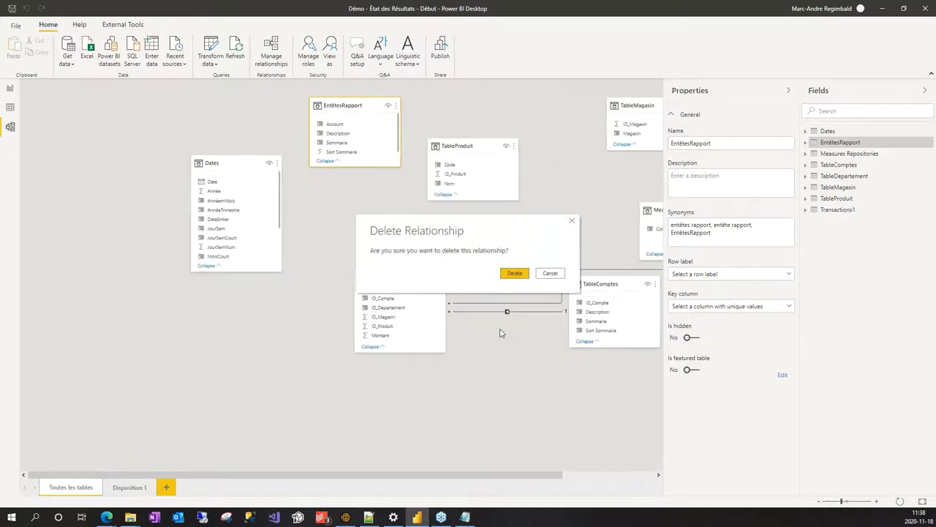
{"action": "left_click", "coordinate": [514, 274]}
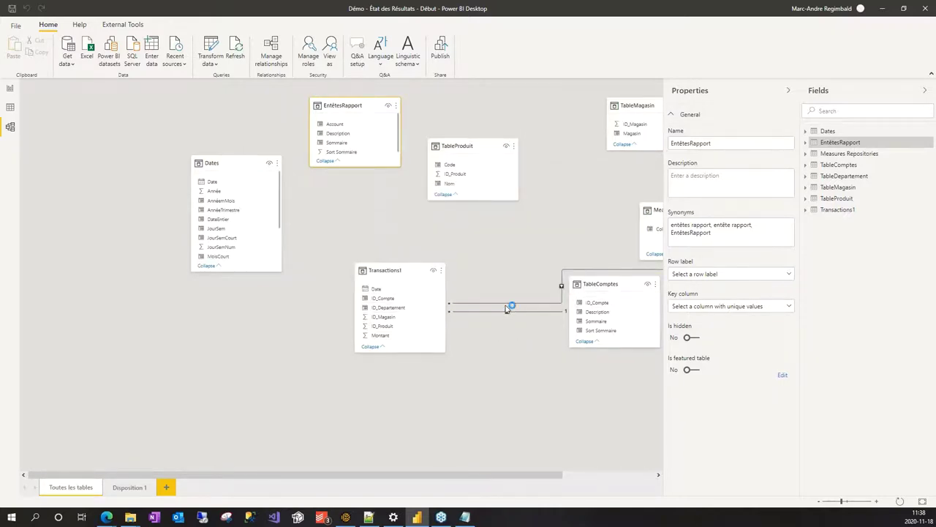
{"action": "right_click", "coordinate": [496, 310]}
{"action": "left_click", "coordinate": [519, 314]}
{"action": "left_click", "coordinate": [515, 275]}
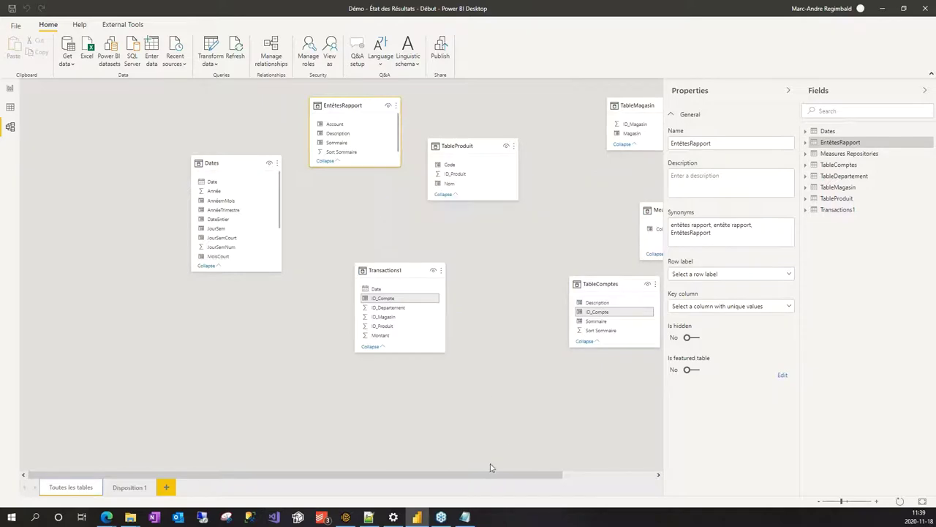
Step: Collapse the Dates, EntêtesRapport and TableProduit cards and line them up in one row along the diagram's upper edge
{"action": "left_click_drag", "start_coordinate": [480, 477], "coordinate": [547, 487]}
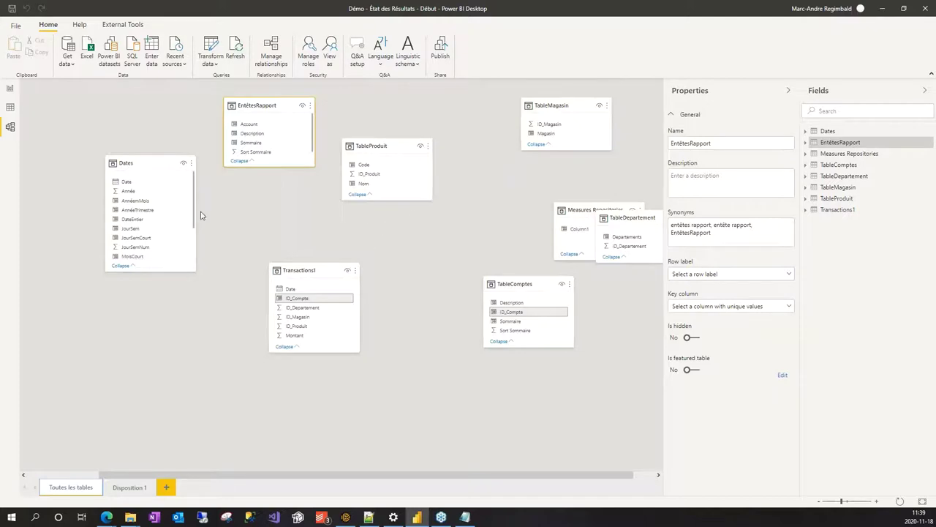
{"action": "left_click", "coordinate": [125, 266]}
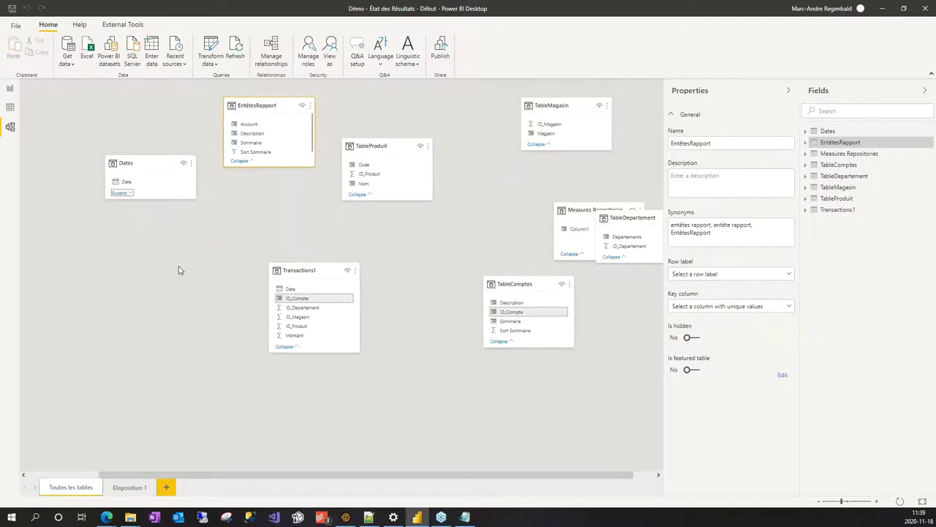
{"action": "left_click_drag", "start_coordinate": [152, 162], "coordinate": [154, 106]}
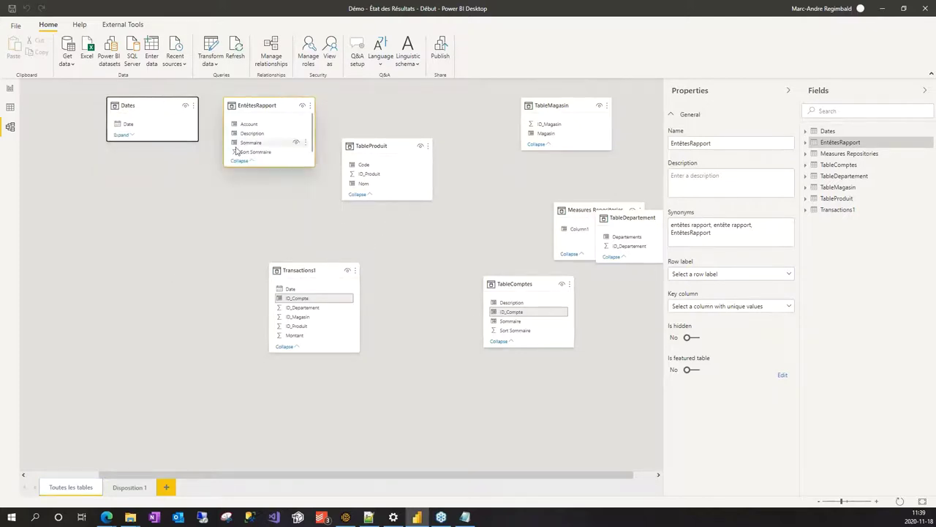
{"action": "left_click", "coordinate": [243, 161]}
{"action": "left_click_drag", "start_coordinate": [248, 108], "coordinate": [239, 107]}
{"action": "left_click_drag", "start_coordinate": [366, 145], "coordinate": [464, 104]}
{"action": "left_click", "coordinate": [414, 153]}
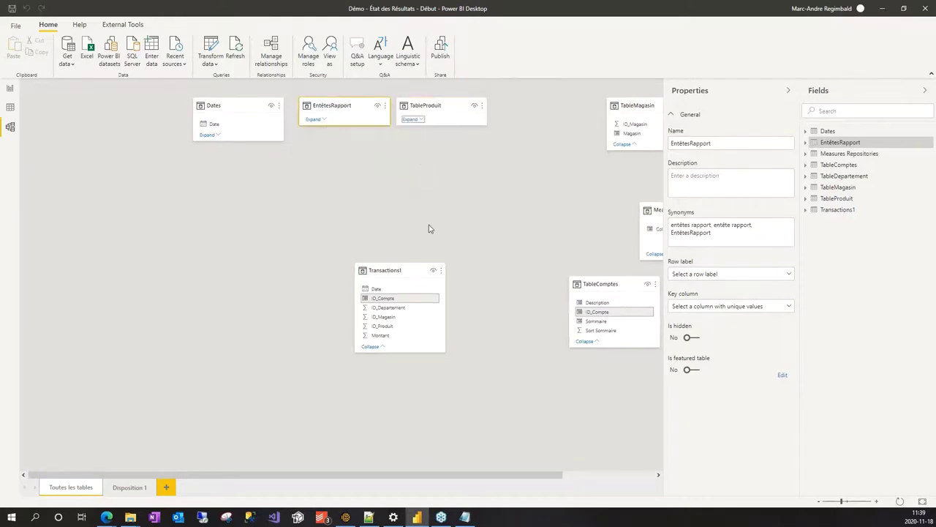
Step: Place Transactions1 below the row of tables and move TableMagasin and TableComptes into that row, leaving TableComptes expanded
{"action": "left_click_drag", "start_coordinate": [393, 270], "coordinate": [305, 241]}
{"action": "left_click_drag", "start_coordinate": [634, 106], "coordinate": [536, 107]}
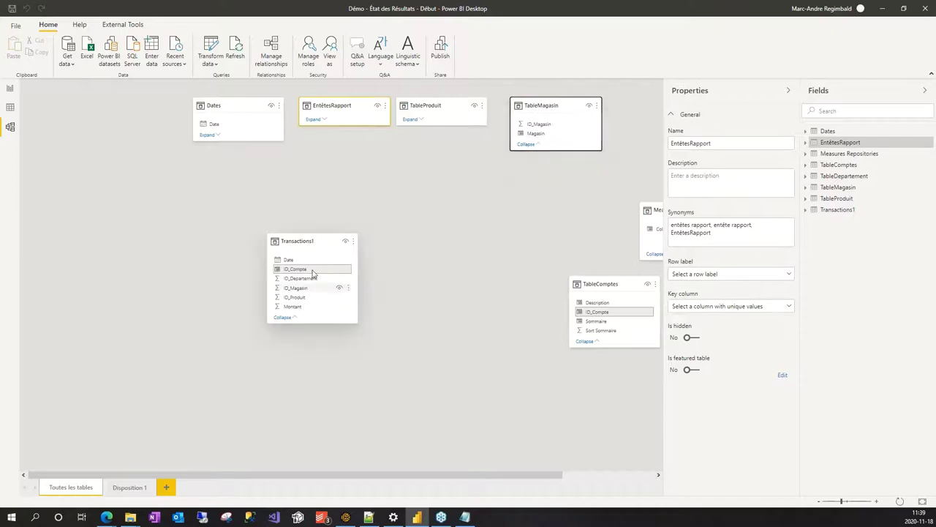
{"action": "left_click_drag", "start_coordinate": [591, 286], "coordinate": [117, 100]}
{"action": "left_click", "coordinate": [119, 163]}
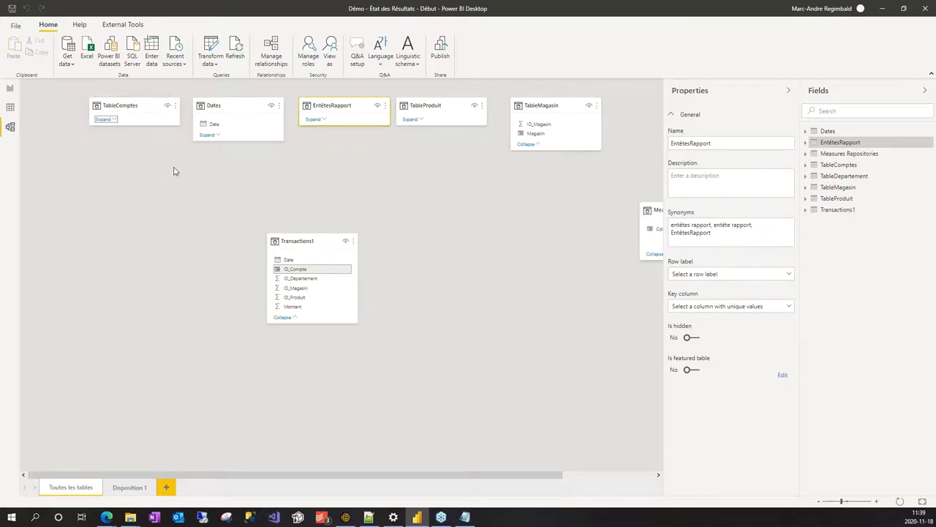
{"action": "left_click", "coordinate": [106, 119]}
Step: Move Measures Repositories and the expanded EntêtesRapport to the diagram's lower left, and TableDepartement beneath TableProduit
{"action": "left_click_drag", "start_coordinate": [644, 241], "coordinate": [62, 370]}
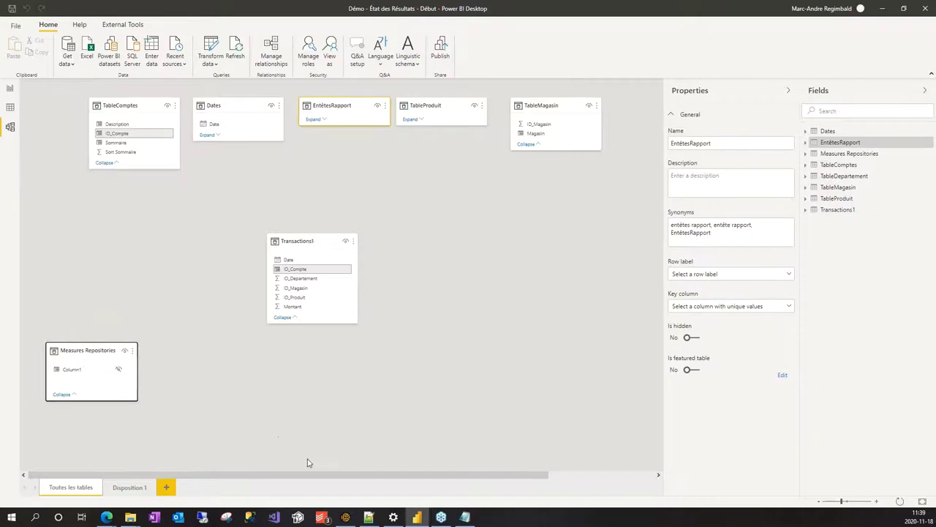
{"action": "scroll", "coordinate": [462, 258], "scroll_direction": "right", "scroll_amount": 3}
{"action": "left_click_drag", "start_coordinate": [600, 218], "coordinate": [417, 153]}
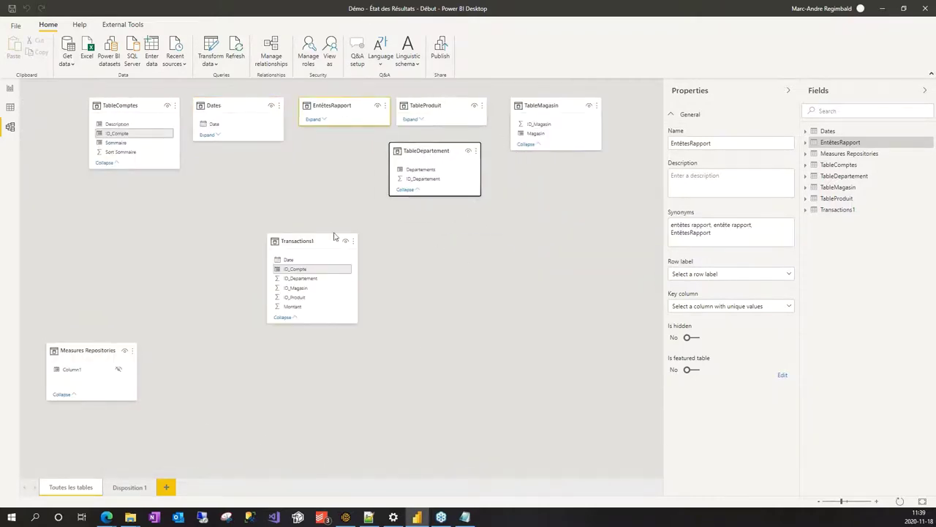
{"action": "left_click_drag", "start_coordinate": [334, 103], "coordinate": [89, 268]}
{"action": "left_click", "coordinate": [73, 292]}
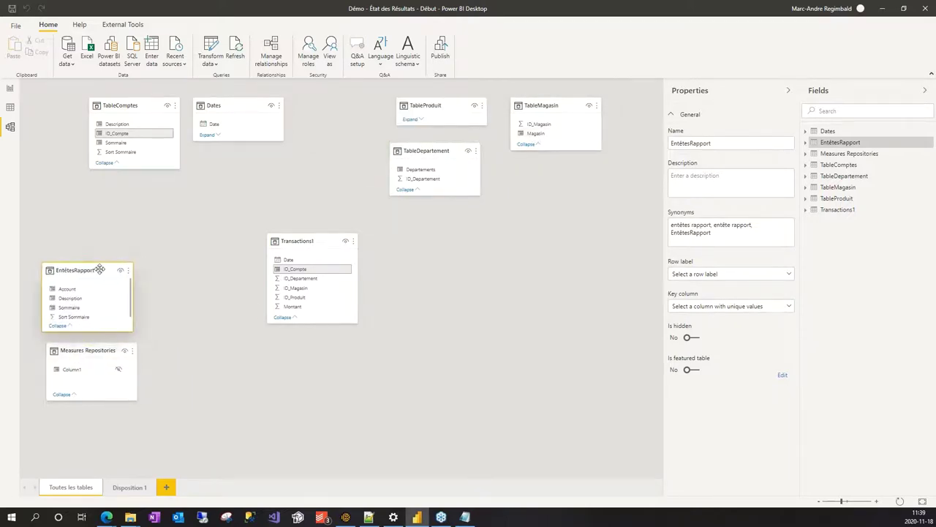
Step: Relate Dates to Transactions1 on Date, and TableComptes to Transactions1 on ID_Compte
{"action": "left_click_drag", "start_coordinate": [229, 108], "coordinate": [298, 263]}
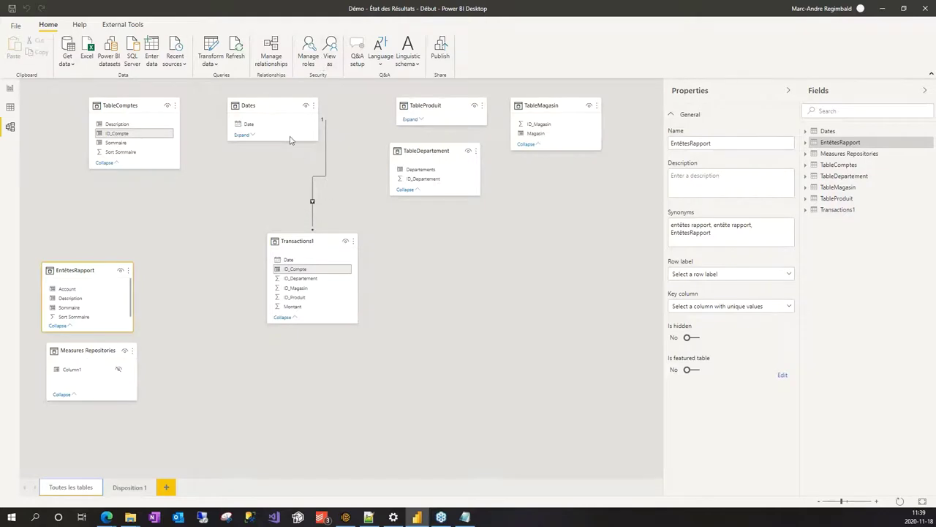
{"action": "left_click_drag", "start_coordinate": [273, 107], "coordinate": [259, 107]}
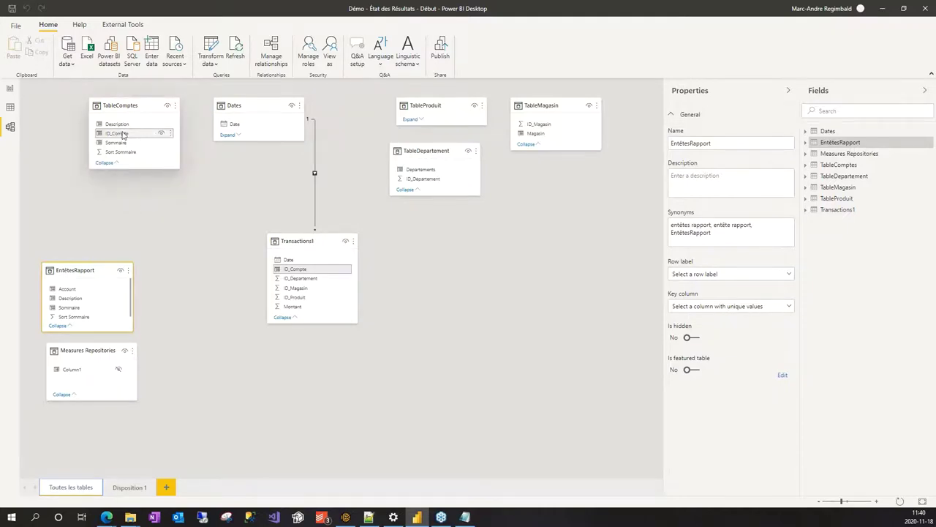
{"action": "left_click_drag", "start_coordinate": [120, 134], "coordinate": [301, 272]}
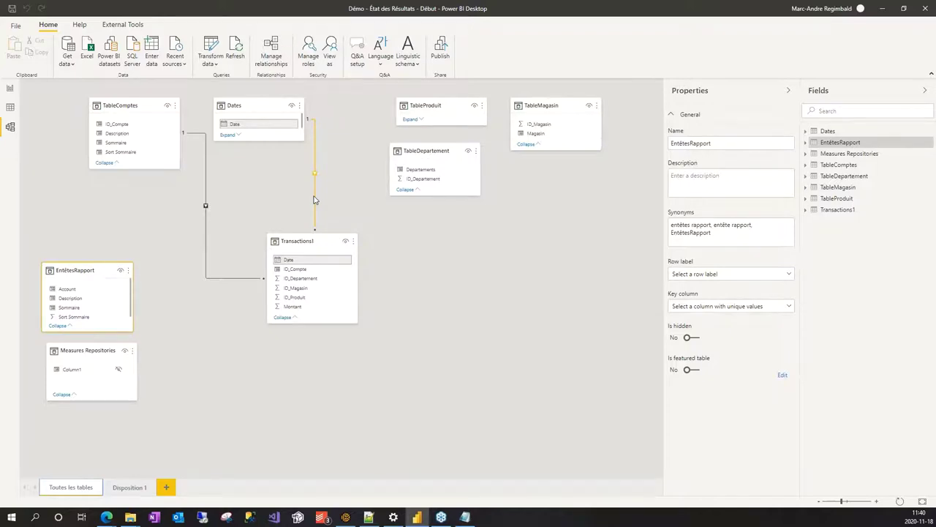
Step: Rearrange TableDepartement, TableProduit and TableMagasin side by side, with TableDepartement next to Dates
{"action": "left_click_drag", "start_coordinate": [539, 103], "coordinate": [566, 124]}
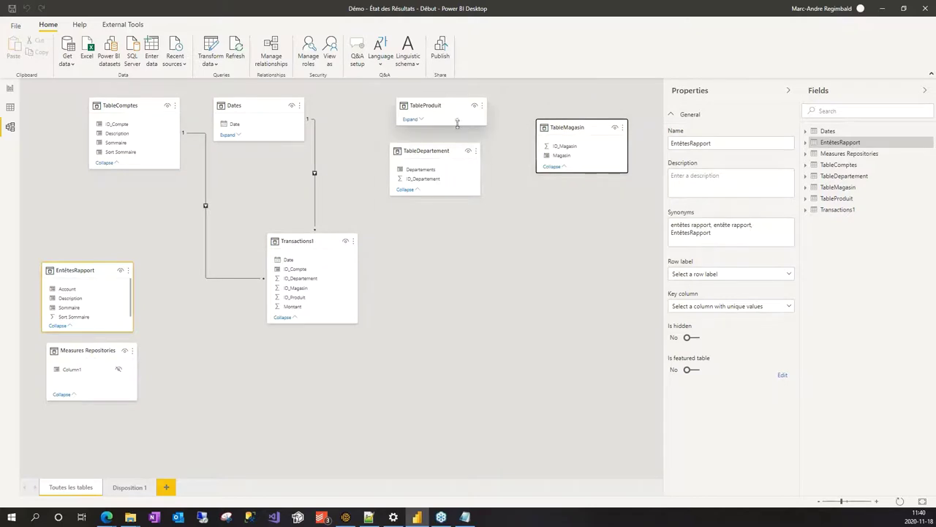
{"action": "left_click_drag", "start_coordinate": [441, 110], "coordinate": [469, 110]}
{"action": "left_click_drag", "start_coordinate": [418, 151], "coordinate": [336, 111]}
{"action": "left_click_drag", "start_coordinate": [463, 106], "coordinate": [480, 115]}
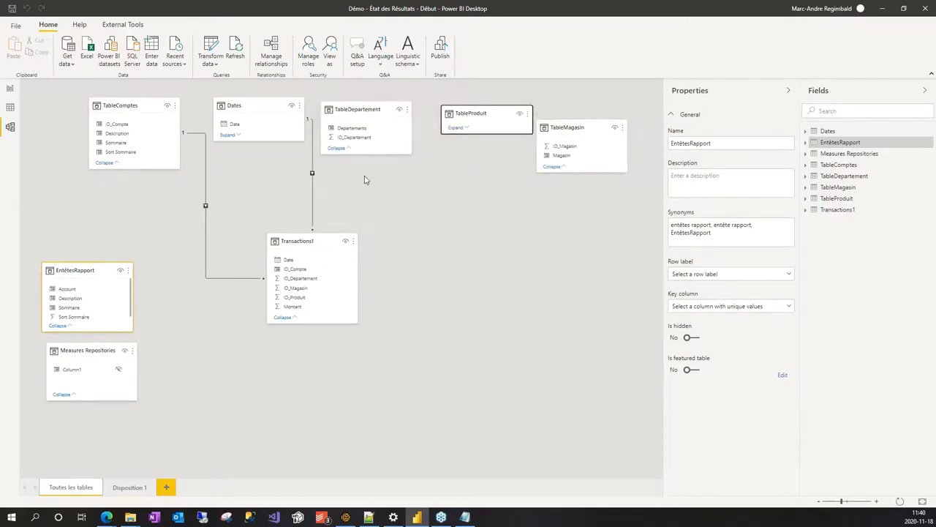
Step: Relate TableDepartement, TableProduit and TableMagasin to Transactions1 on ID_Departement, ID_Produit and ID_Magasin respectively
{"action": "left_click_drag", "start_coordinate": [361, 106], "coordinate": [300, 279]}
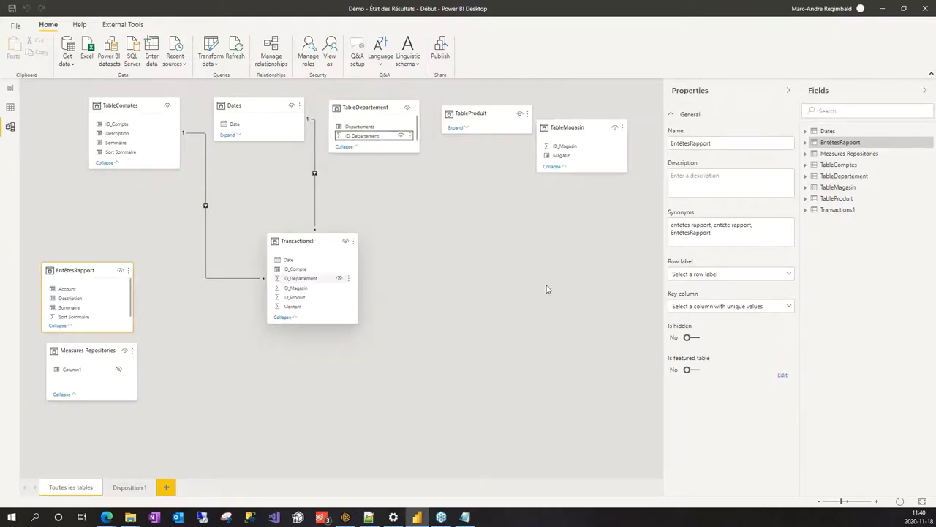
{"action": "left_click", "coordinate": [455, 127]}
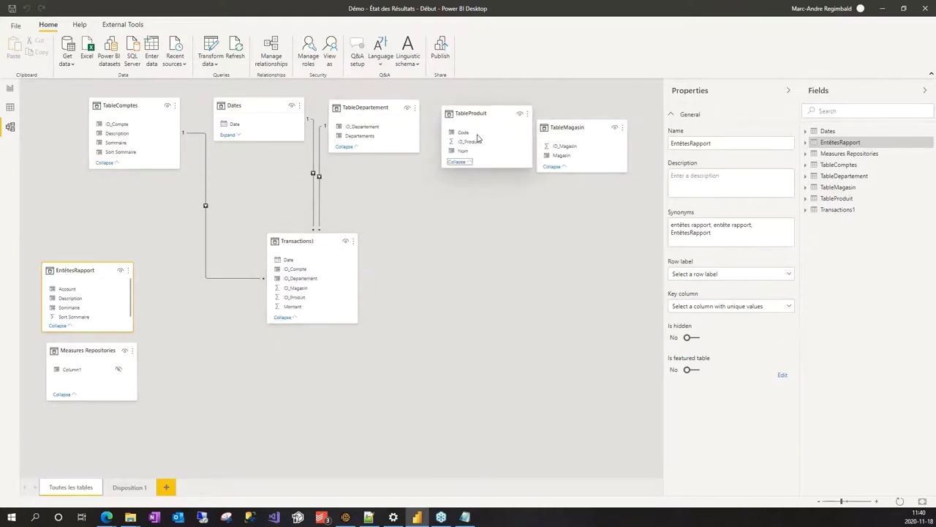
{"action": "left_click_drag", "start_coordinate": [484, 145], "coordinate": [302, 302]}
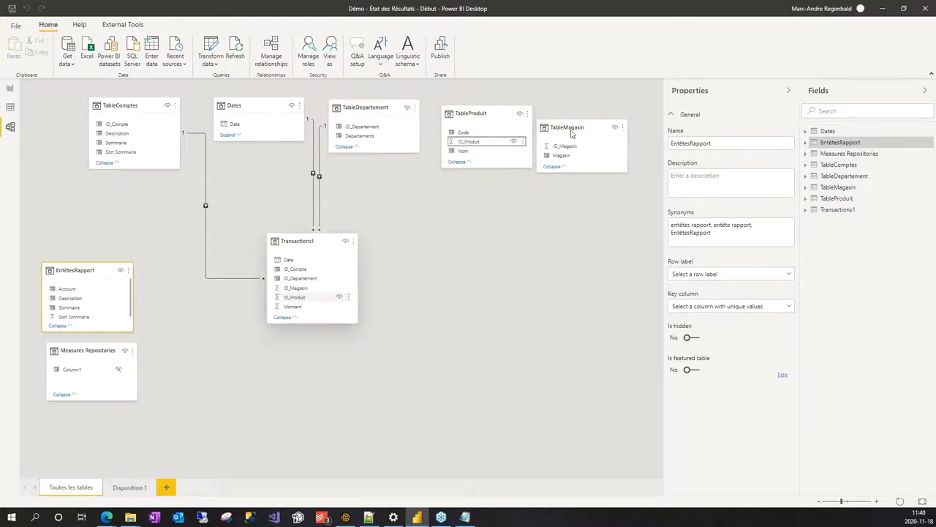
{"action": "left_click_drag", "start_coordinate": [568, 147], "coordinate": [306, 304]}
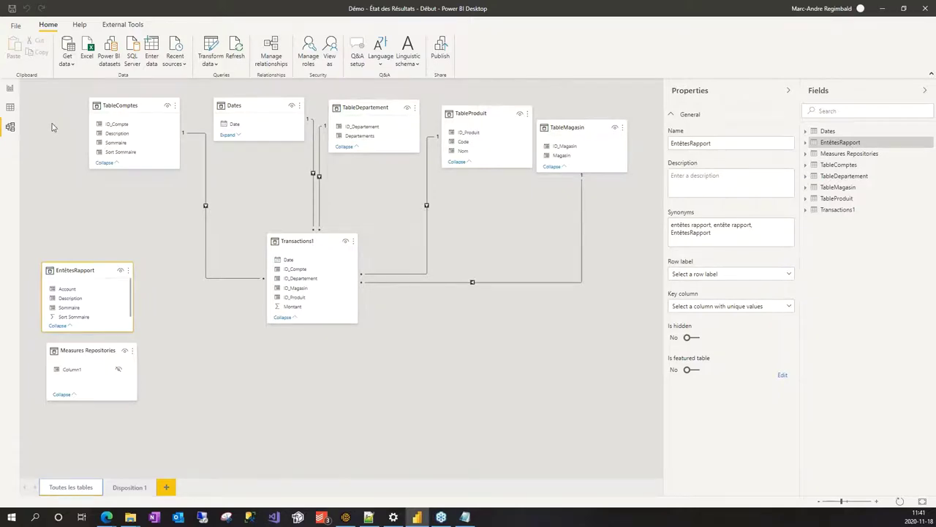
Step: In the report view, show hidden model items and unhide the Measures Repositories table
{"action": "left_click", "coordinate": [10, 89]}
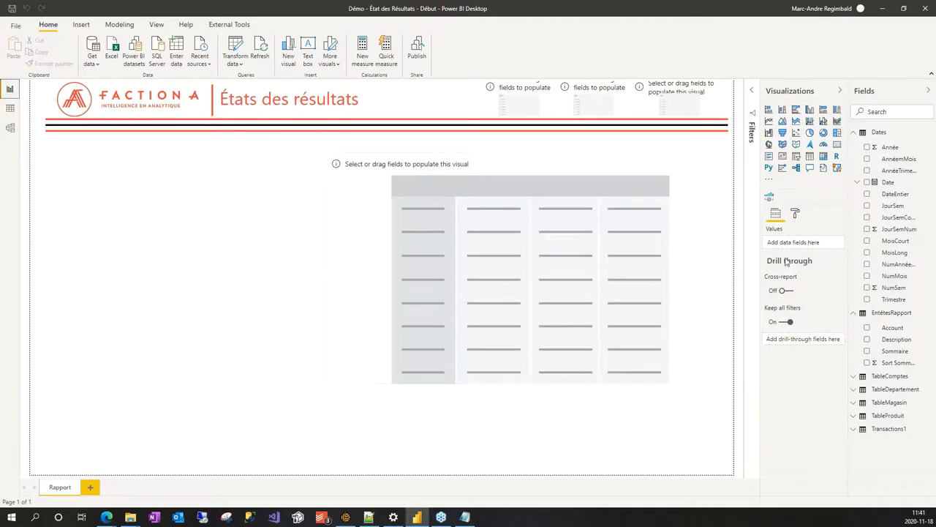
{"action": "left_click_drag", "start_coordinate": [852, 213], "coordinate": [832, 214]}
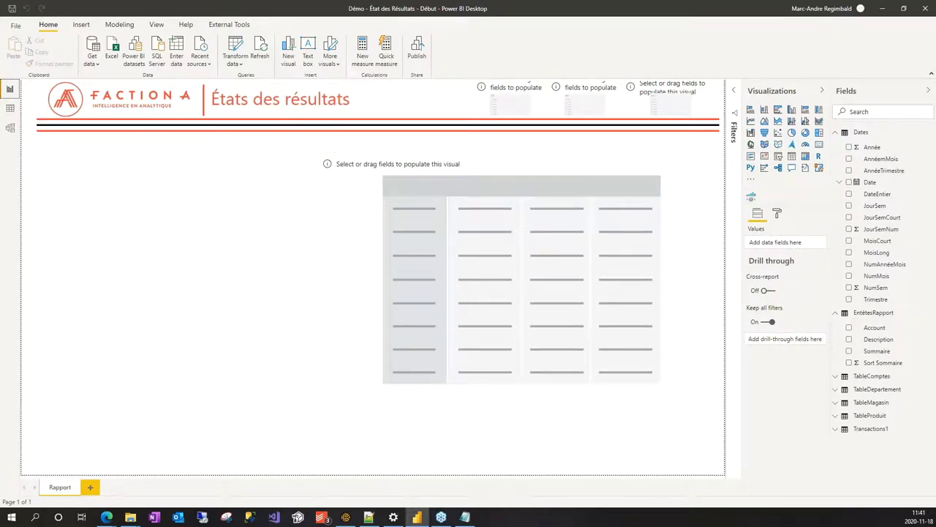
{"action": "key", "text": "alt+Tab"}
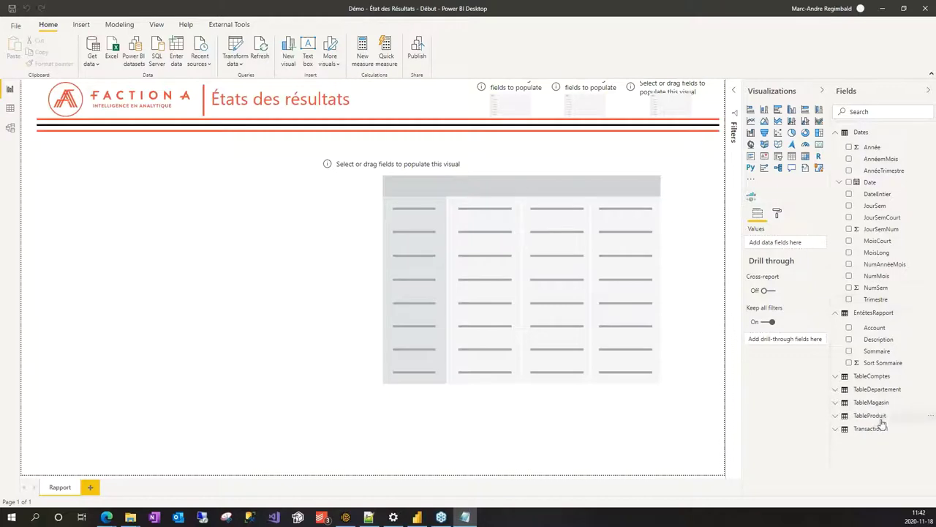
{"action": "right_click", "coordinate": [874, 444]}
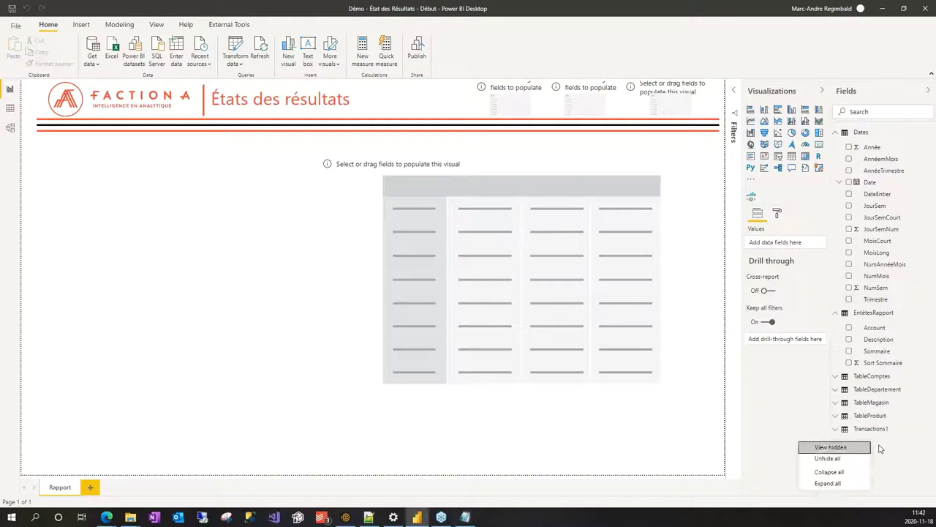
{"action": "left_click", "coordinate": [830, 447]}
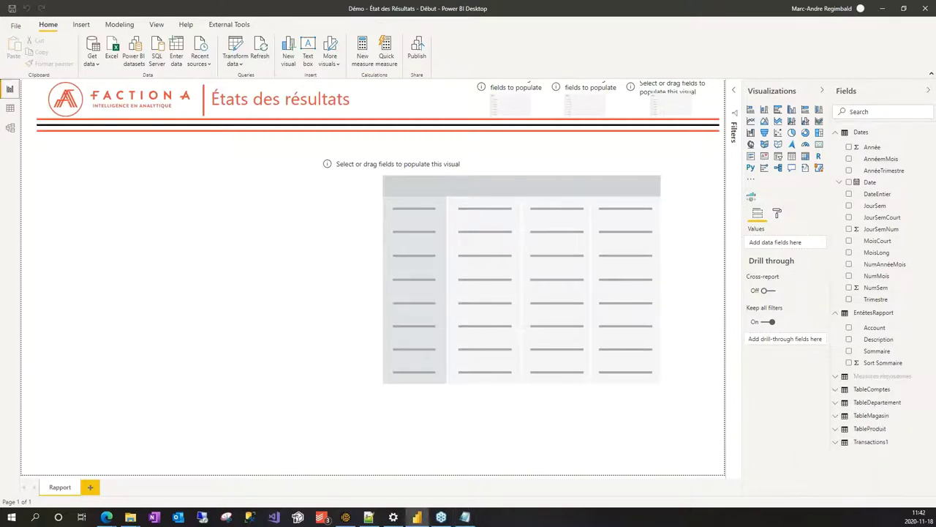
{"action": "left_click", "coordinate": [878, 376]}
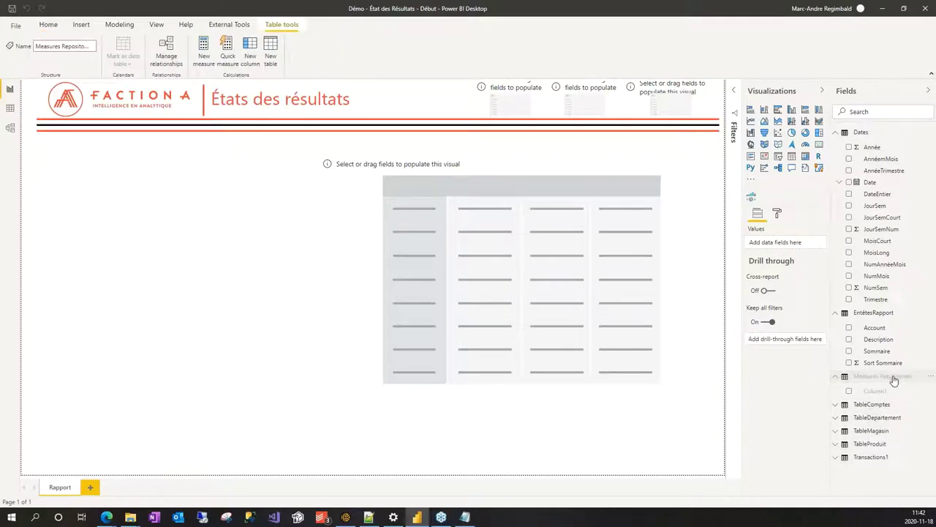
{"action": "right_click", "coordinate": [896, 378]}
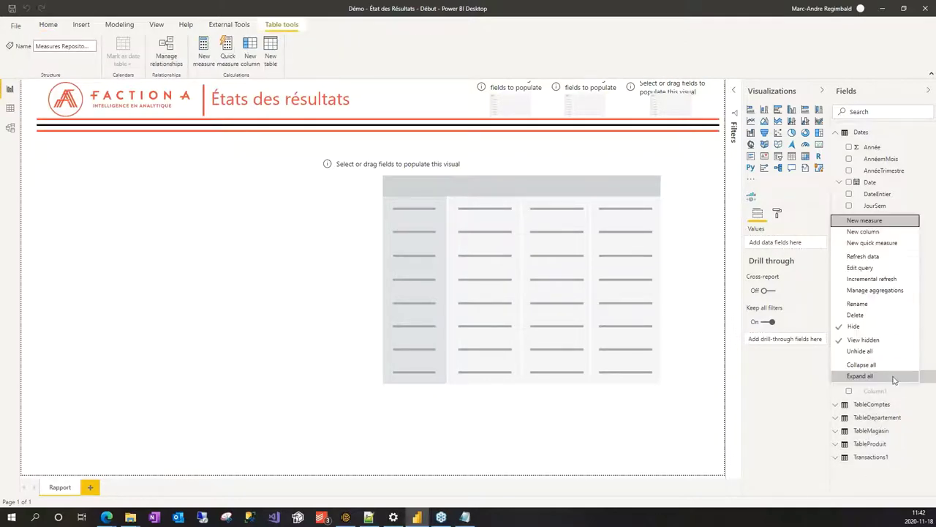
{"action": "left_click", "coordinate": [870, 331]}
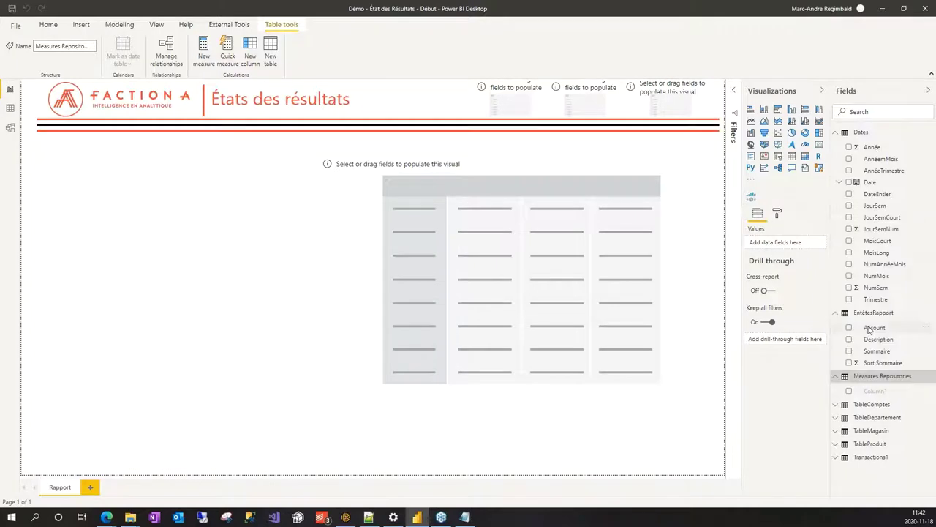
{"action": "right_click", "coordinate": [876, 393]}
{"action": "left_click", "coordinate": [873, 245]}
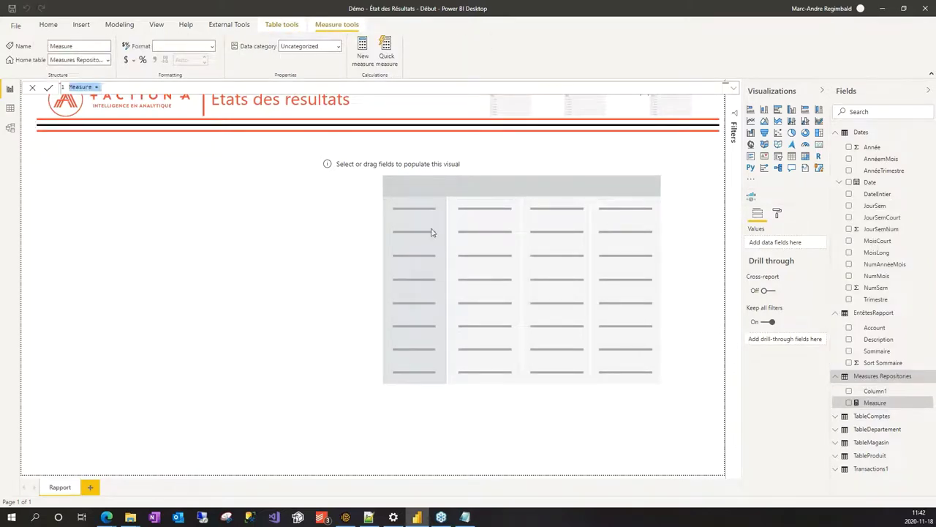
{"action": "key", "text": "alt+Tab"}
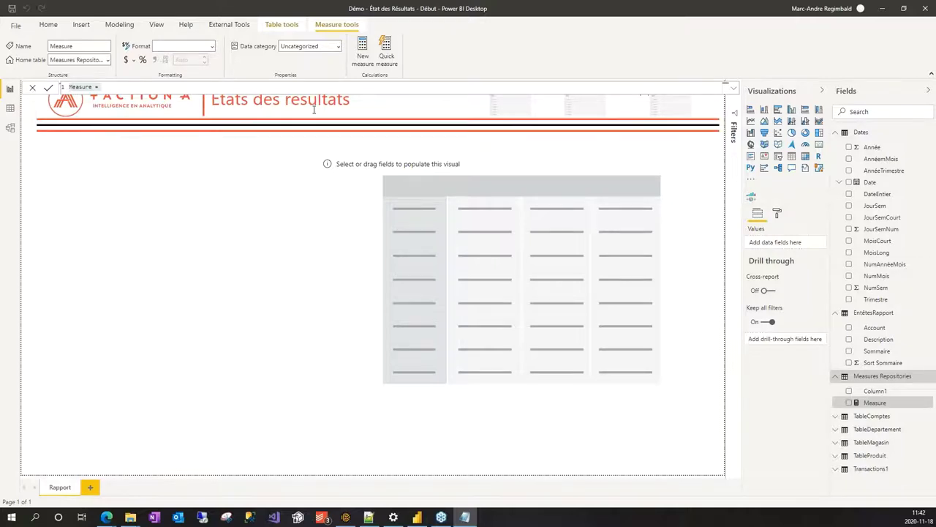
{"action": "left_click", "coordinate": [873, 403]}
{"action": "right_click", "coordinate": [872, 404]}
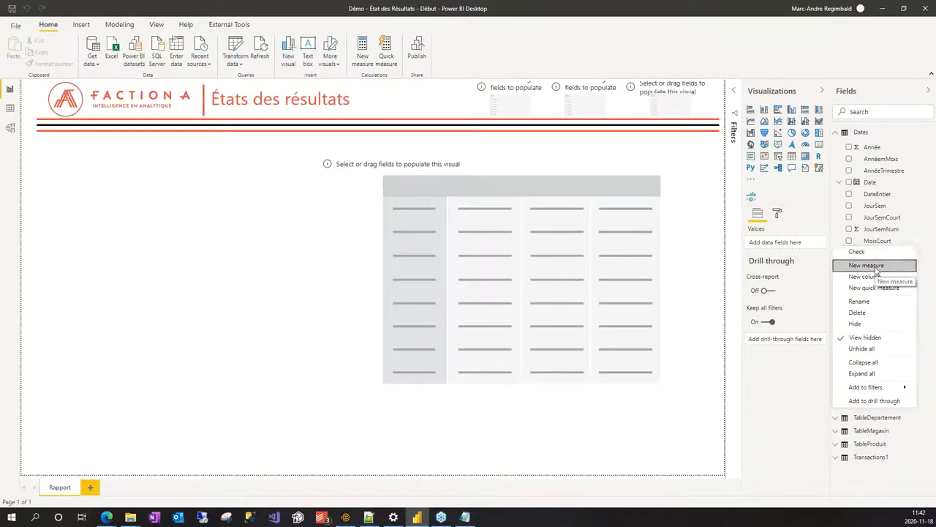
{"action": "left_click", "coordinate": [578, 476]}
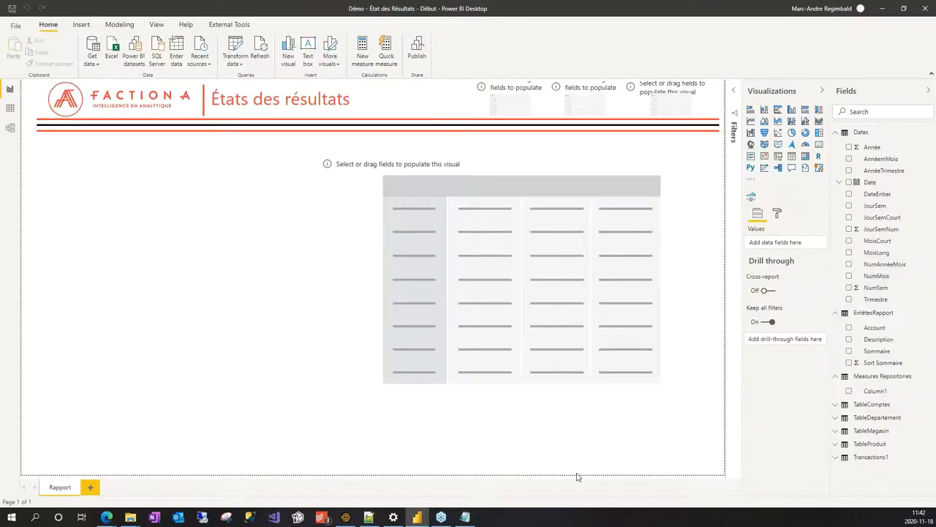
{"action": "left_click", "coordinate": [128, 26]}
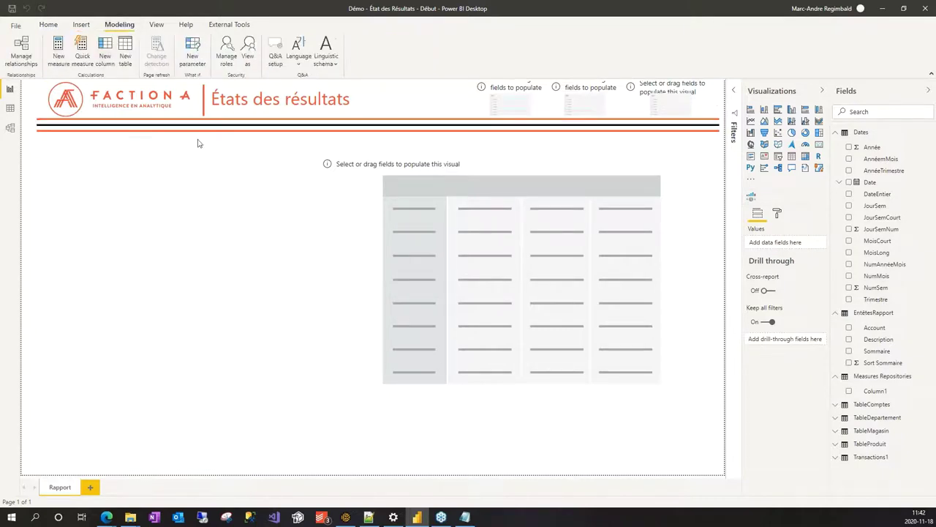
{"action": "left_click", "coordinate": [82, 26]}
{"action": "left_click", "coordinate": [48, 25]}
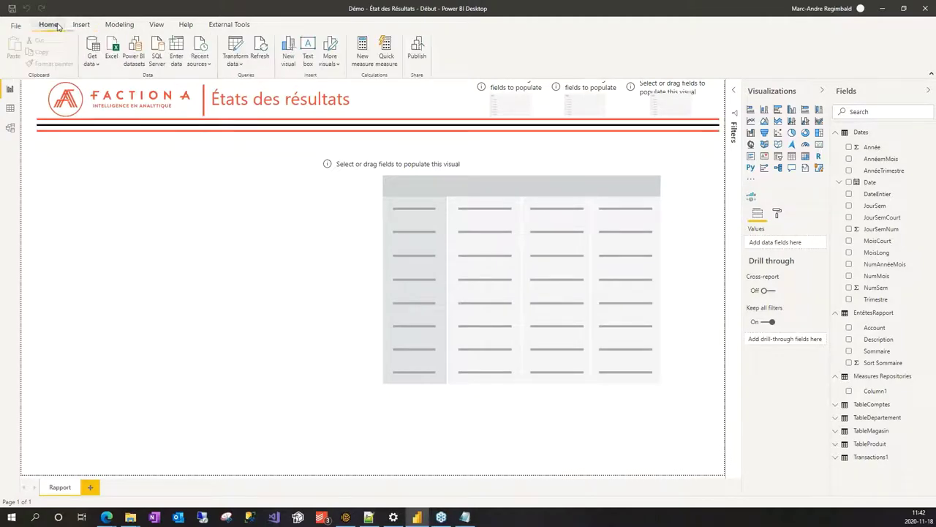
Step: In Measures Repositories, define a measure Excédent Brut as summed Transactions1[Montant] for "Chiffre d'affaires" minus "Coût des marchandises vendues" using CALCULATE on TableComptes[Sommaire]
{"action": "left_click", "coordinate": [876, 391]}
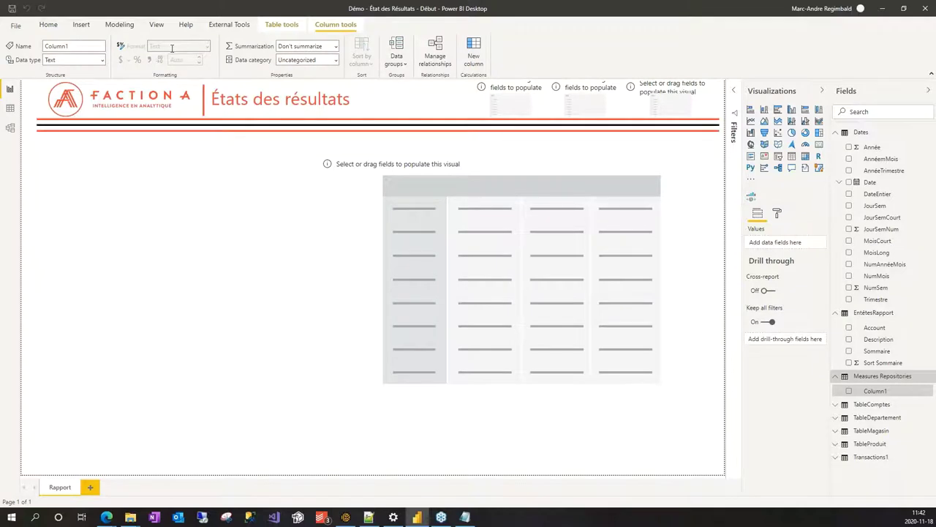
{"action": "left_click", "coordinate": [81, 25]}
{"action": "left_click", "coordinate": [55, 26]}
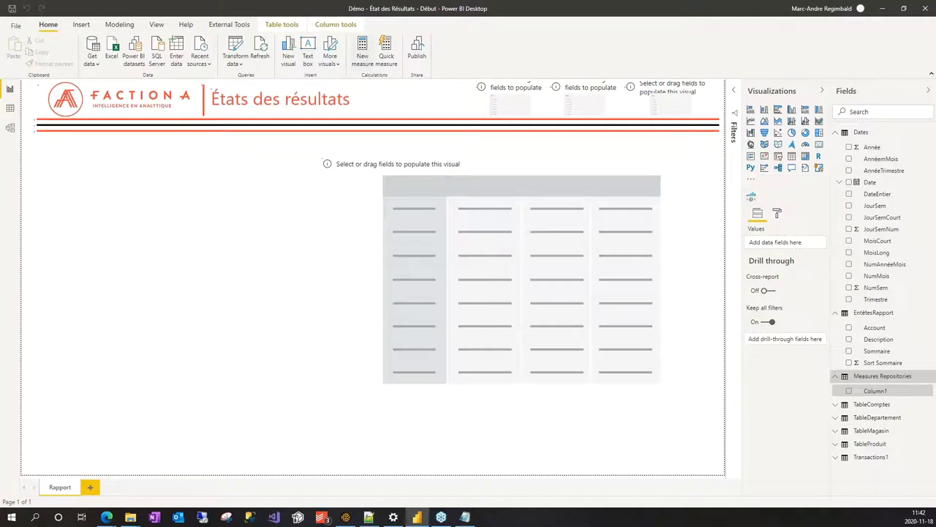
{"action": "left_click", "coordinate": [357, 60]}
{"action": "left_click", "coordinate": [112, 86]}
{"action": "key", "text": "ctrl+a"}
{"action": "type", "text": "Excédent Brut = //Mesure de l'Excédent brut CALCULATE (     SUM ( Transactions1 [Montant] );     TableComptes[Sommaire] = \"Chiffre d'affaires\" )     - CALCULATE (         SUM ( Transactions1 [Montant] );         TableComptes[Sommaire] = \"Coût des marchandises vendues\"     )"}
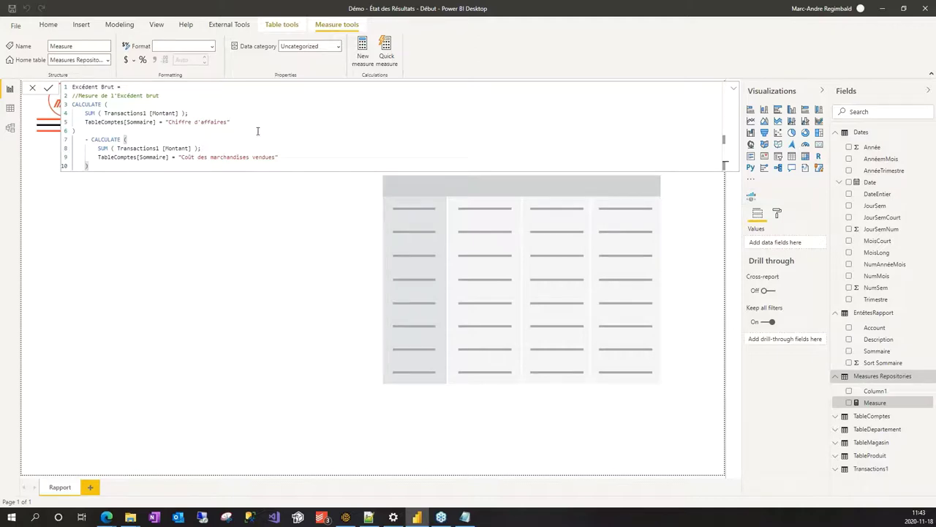
Step: Review the two CALCULATE terms of the Excédent Brut formula and commit the measure
{"action": "left_click_drag", "start_coordinate": [258, 127], "coordinate": [73, 105]}
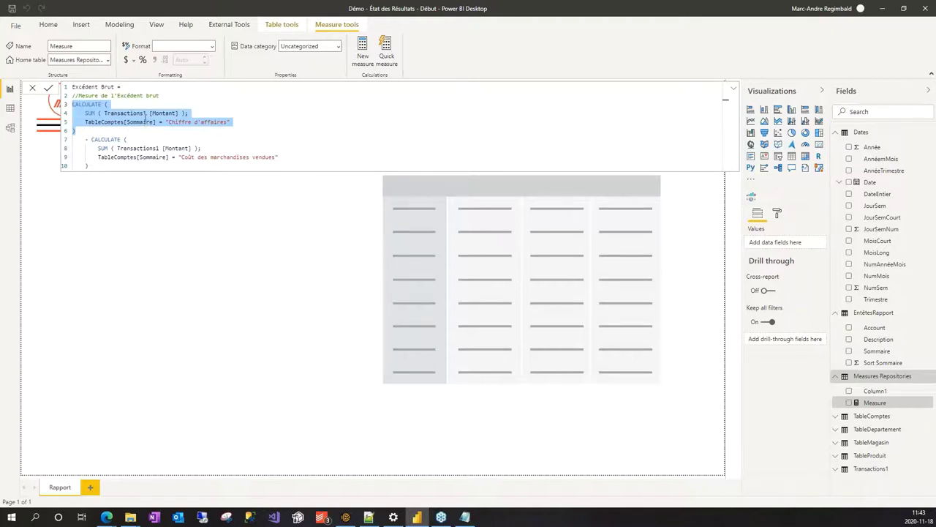
{"action": "left_click", "coordinate": [264, 130]}
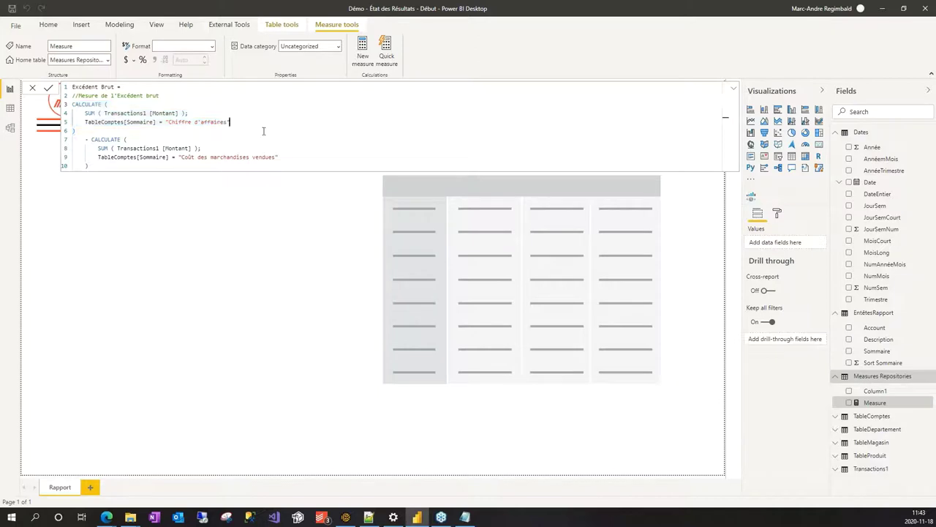
{"action": "left_click_drag", "start_coordinate": [231, 122], "coordinate": [59, 105]}
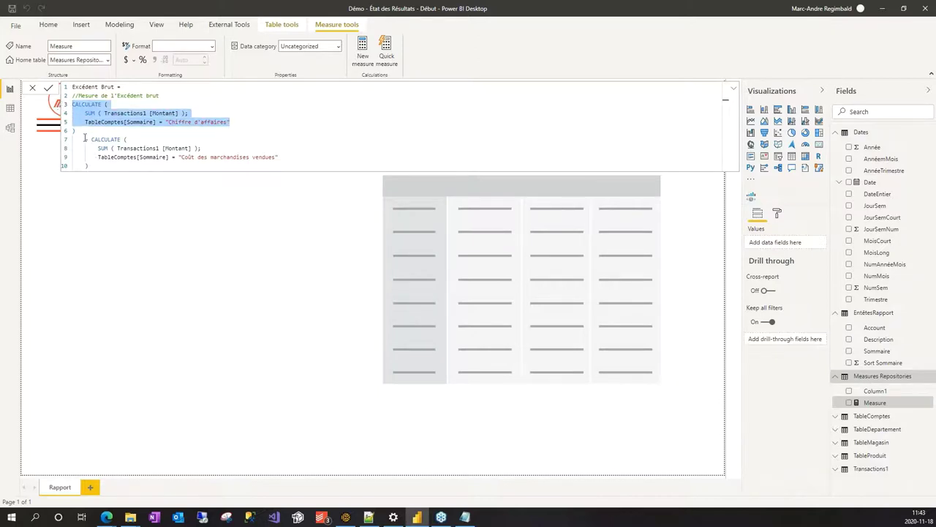
{"action": "left_click_drag", "start_coordinate": [86, 139], "coordinate": [161, 149]}
{"action": "left_click", "coordinate": [164, 165]}
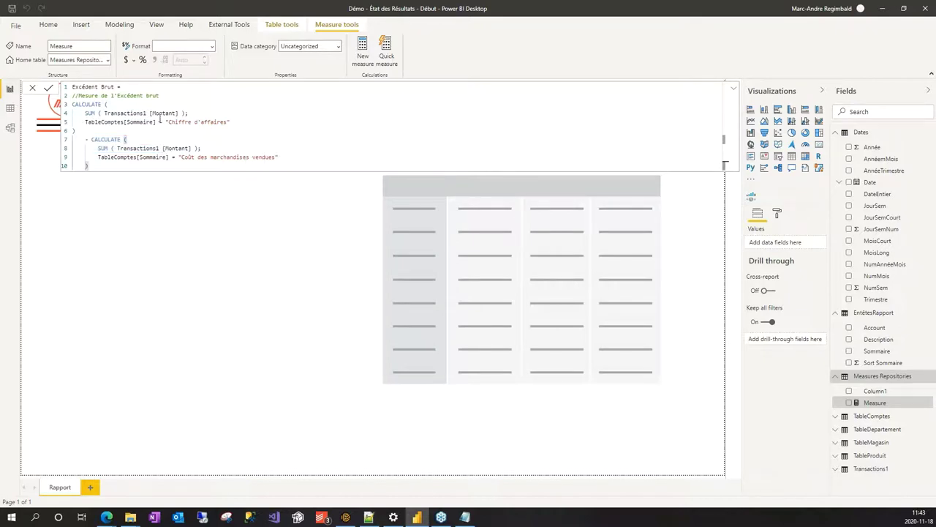
{"action": "left_click", "coordinate": [49, 89]}
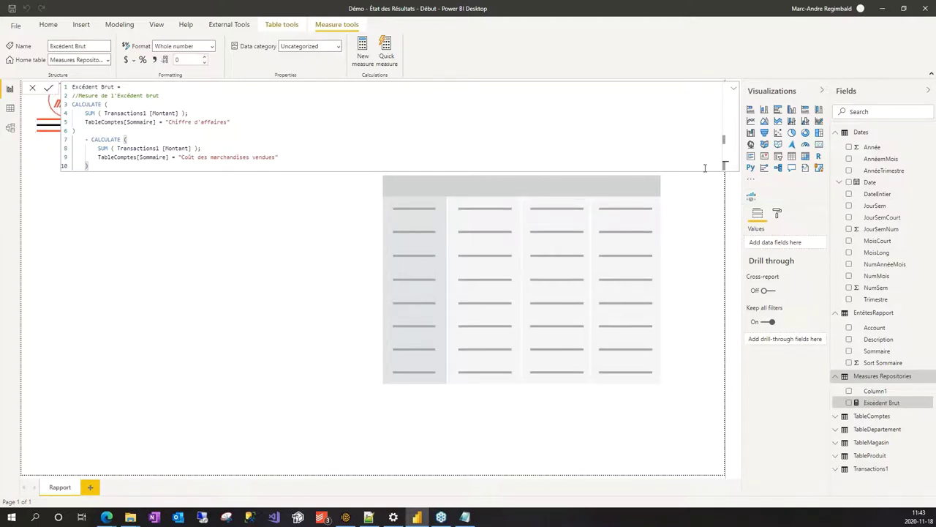
Step: Show Excédent Brut as a small card visual beneath the logo, in the blank area beside the empty table visual
{"action": "left_click", "coordinate": [158, 251]}
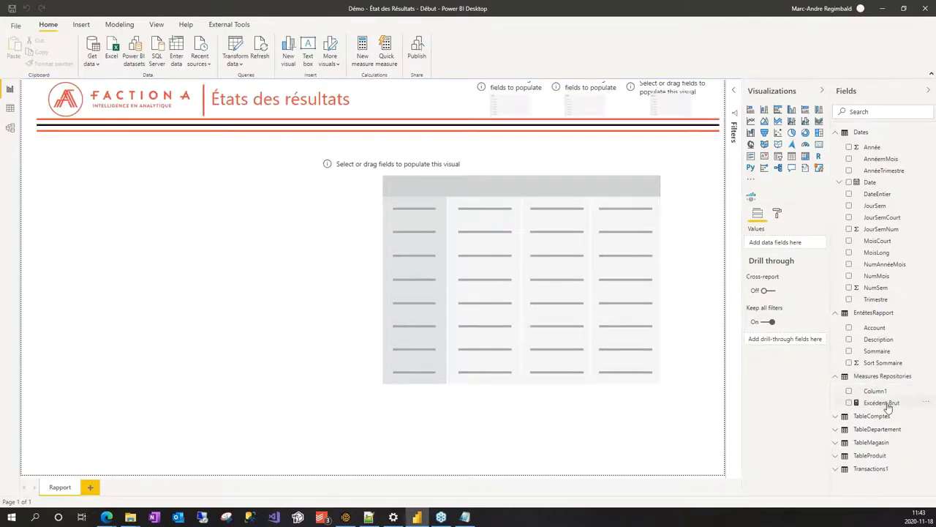
{"action": "left_click_drag", "start_coordinate": [887, 406], "coordinate": [126, 253]}
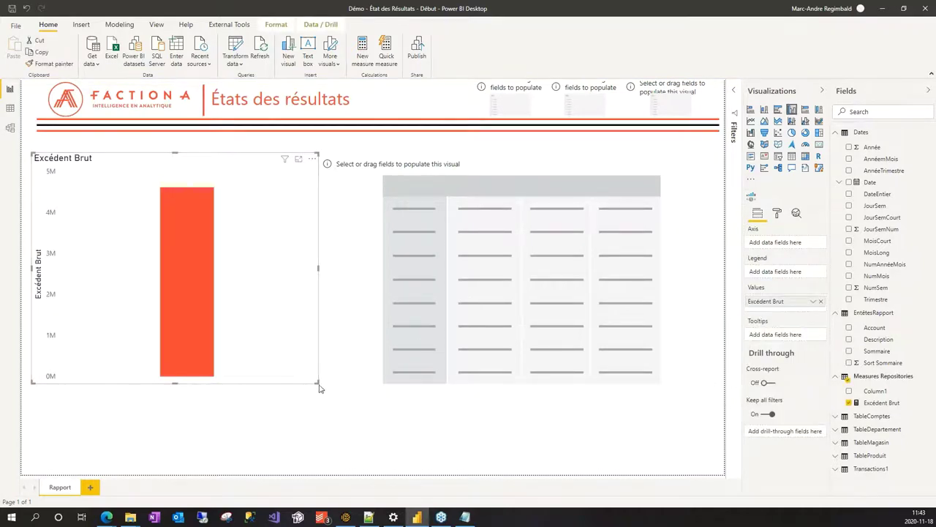
{"action": "left_click_drag", "start_coordinate": [317, 382], "coordinate": [164, 364]}
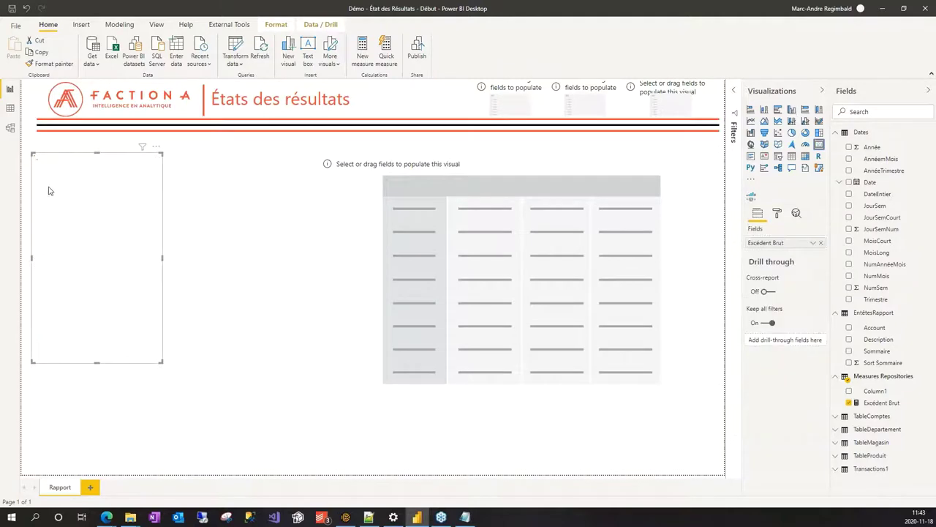
{"action": "left_click_drag", "start_coordinate": [34, 153], "coordinate": [81, 210]}
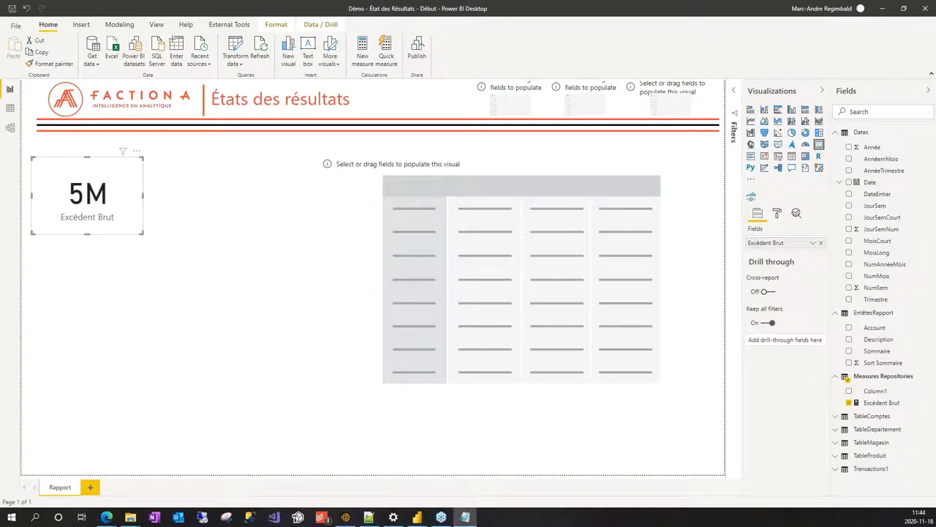
Step: In Measures Repositories, create measure Excédent Net as [Excédent Brut] minus CALCULATE sums for "Frais administratifs", "Frais de ventes", "Frais d'opération" and "Autres dépenses"
{"action": "right_click", "coordinate": [870, 404]}
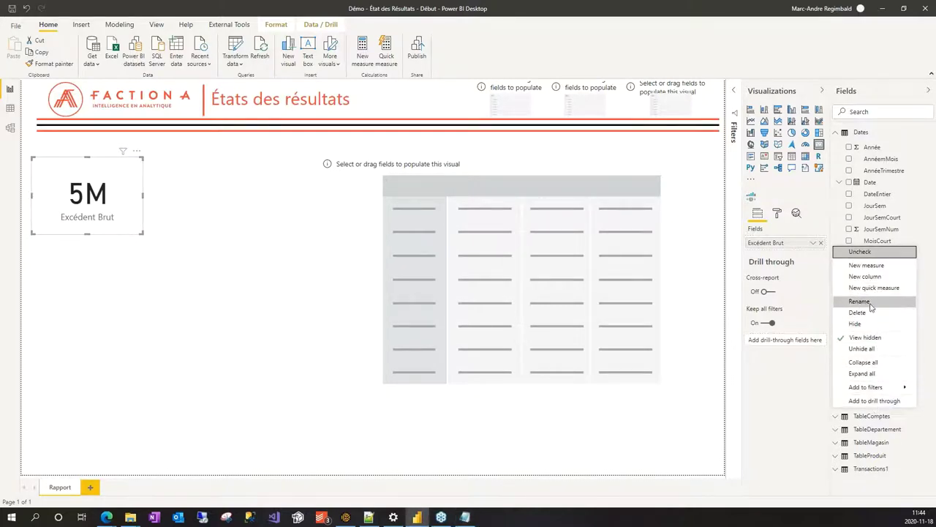
{"action": "left_click", "coordinate": [868, 268]}
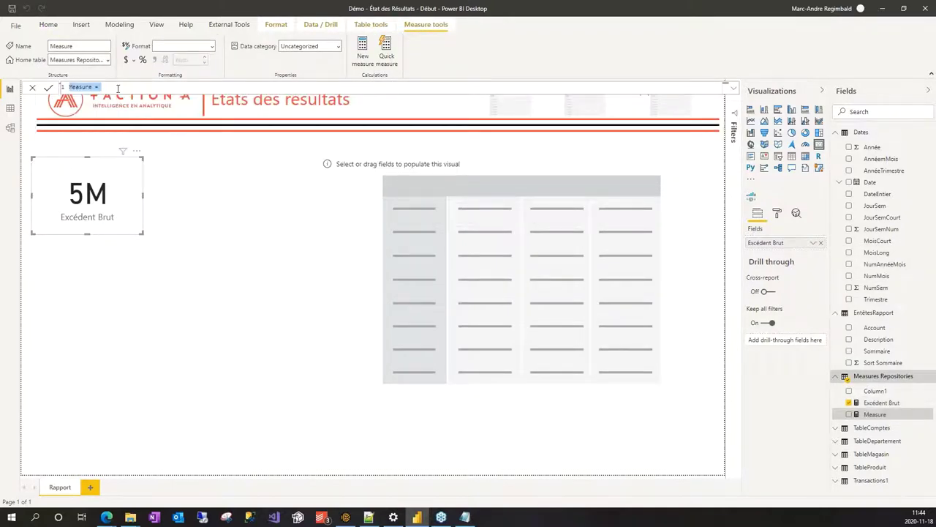
{"action": "key", "text": "ctrl+v"}
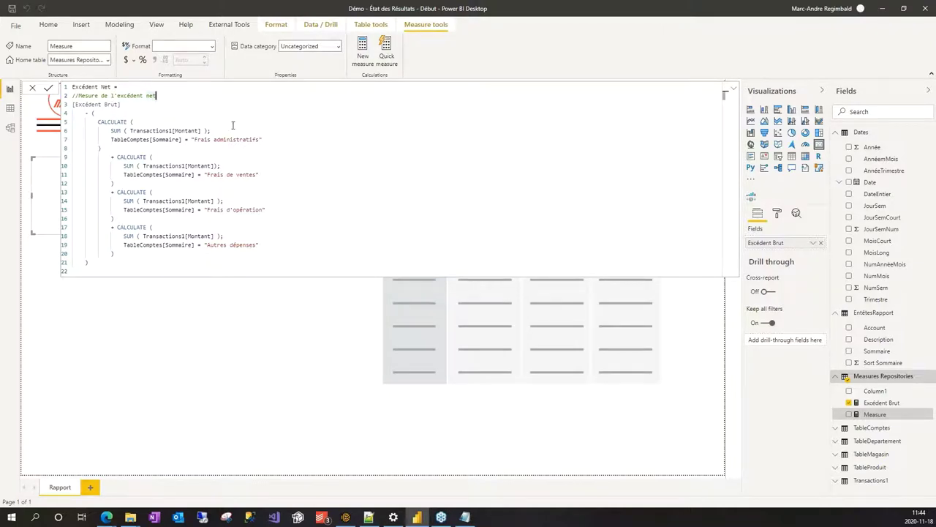
{"action": "left_click", "coordinate": [410, 156]}
{"action": "left_click_drag", "start_coordinate": [134, 104], "coordinate": [73, 105]}
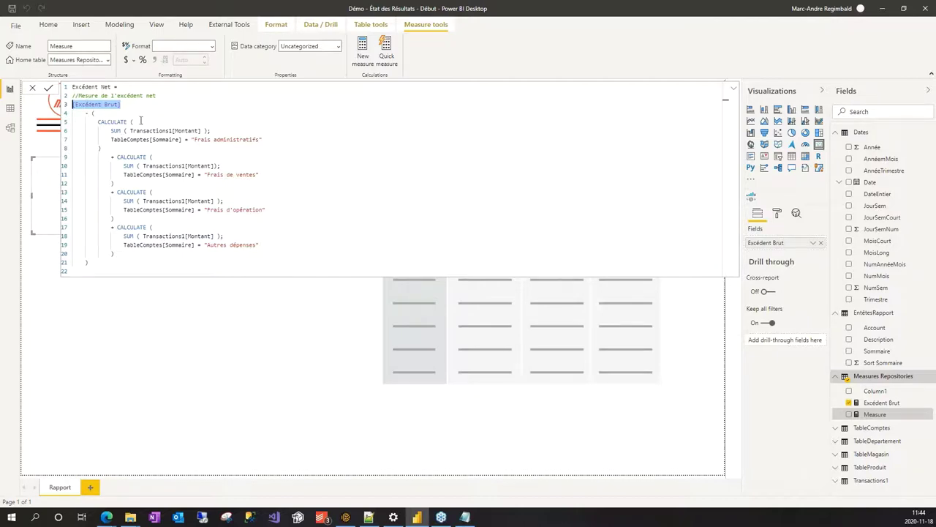
{"action": "left_click_drag", "start_coordinate": [281, 139], "coordinate": [169, 139]}
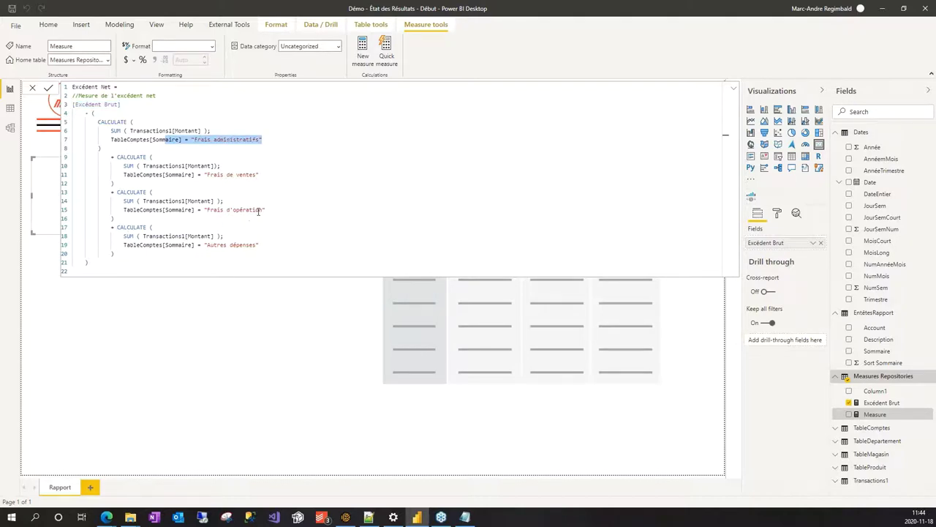
{"action": "left_click_drag", "start_coordinate": [272, 177], "coordinate": [191, 167]}
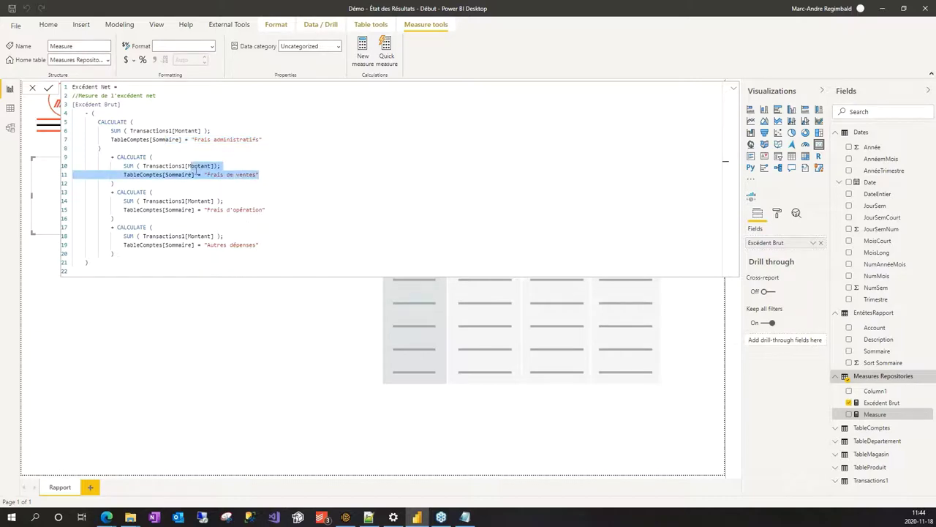
{"action": "left_click", "coordinate": [259, 216]}
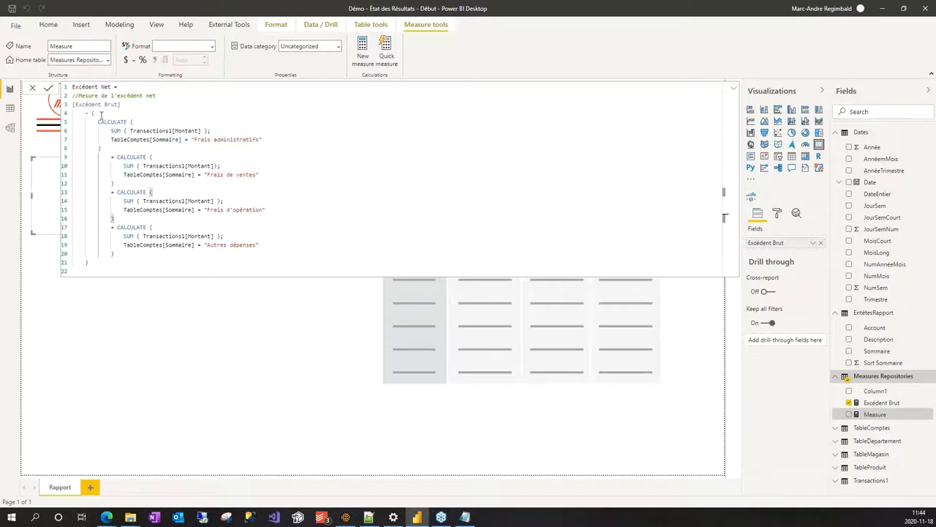
{"action": "left_click", "coordinate": [48, 87]}
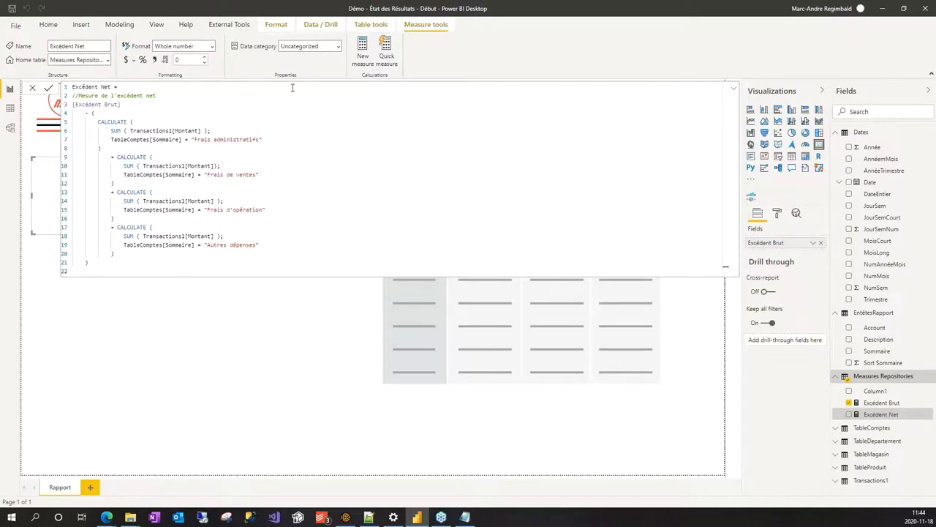
{"action": "left_click", "coordinate": [733, 88]}
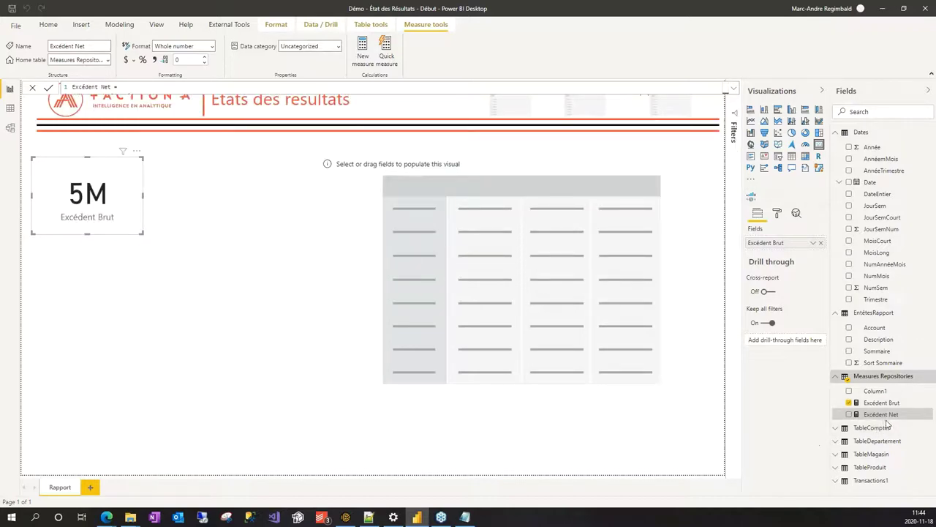
Step: Duplicate the Excédent Brut card, align the copy directly beneath the original, and replace its field with Excédent Net
{"action": "left_click", "coordinate": [123, 221]}
{"action": "key", "text": "ctrl+c"}
{"action": "key", "text": "ctrl+v"}
{"action": "left_click_drag", "start_coordinate": [120, 226], "coordinate": [117, 303]}
{"action": "left_click", "coordinate": [128, 209]}
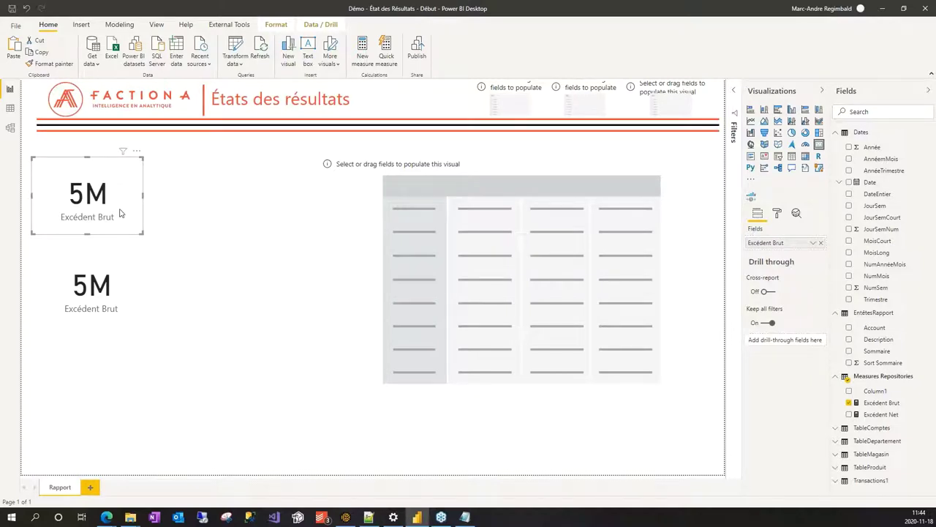
{"action": "mouse_move", "coordinate": [105, 307]}
{"action": "left_mouse_down"}
{"action": "mouse_move", "coordinate": [105, 286]}
{"action": "mouse_move", "coordinate": [105, 294]}
{"action": "left_mouse_up"}
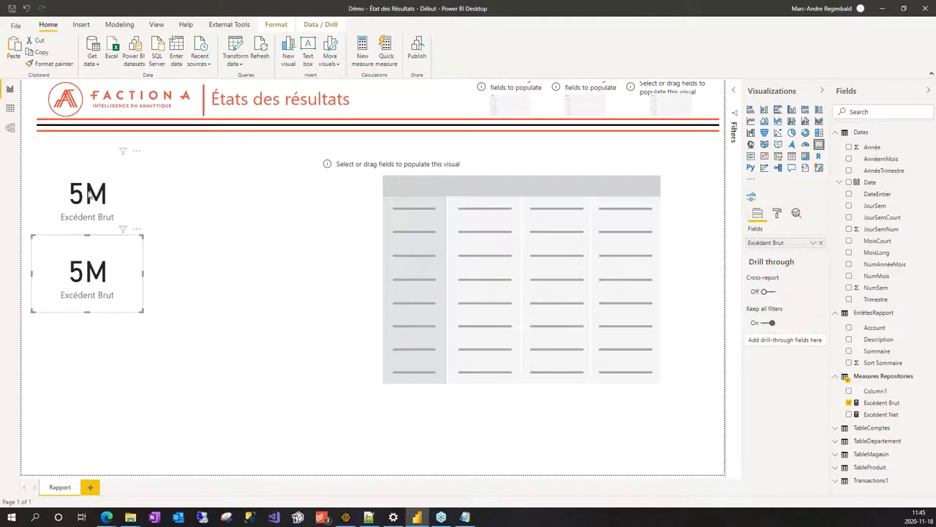
{"action": "left_click_drag", "start_coordinate": [884, 414], "coordinate": [789, 245]}
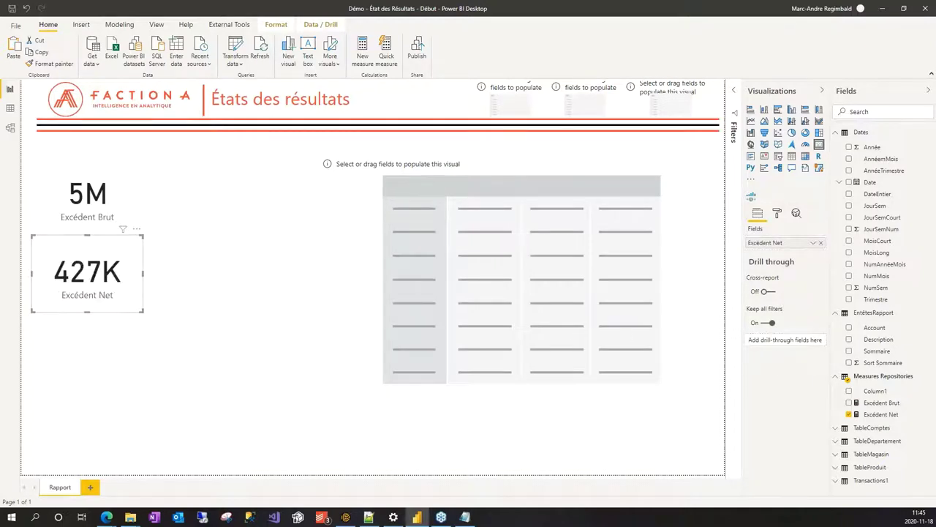
Step: Create measure Total des frais, summing Transactions1[Montant] with a FILTER on TableComptes[Sommaire] for "Frais de ventes", "Frais d'opération" or "Frais administratifs"
{"action": "left_click", "coordinate": [465, 517]}
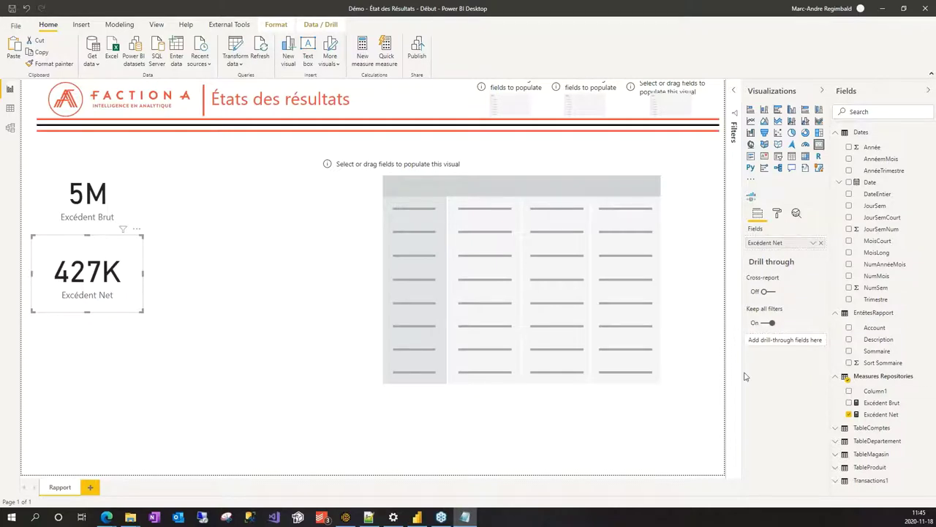
{"action": "right_click", "coordinate": [876, 403]}
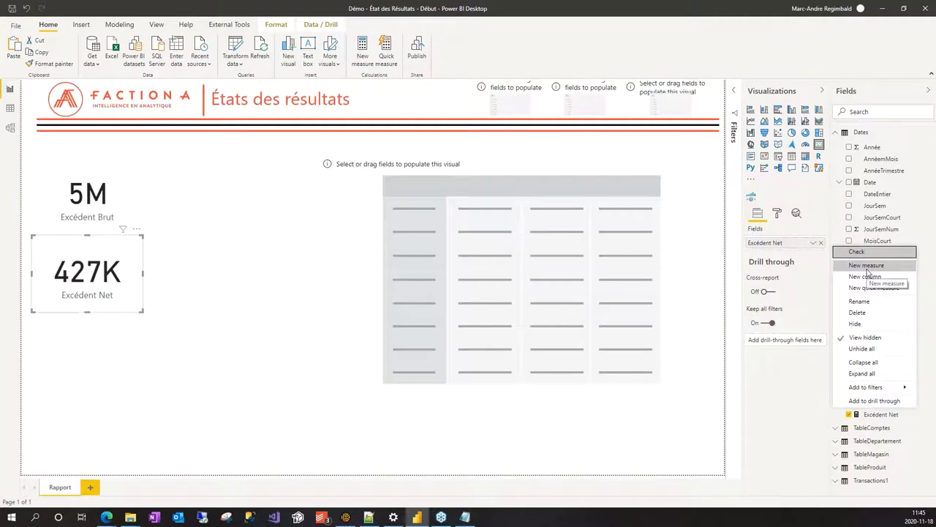
{"action": "key", "text": "Escape"}
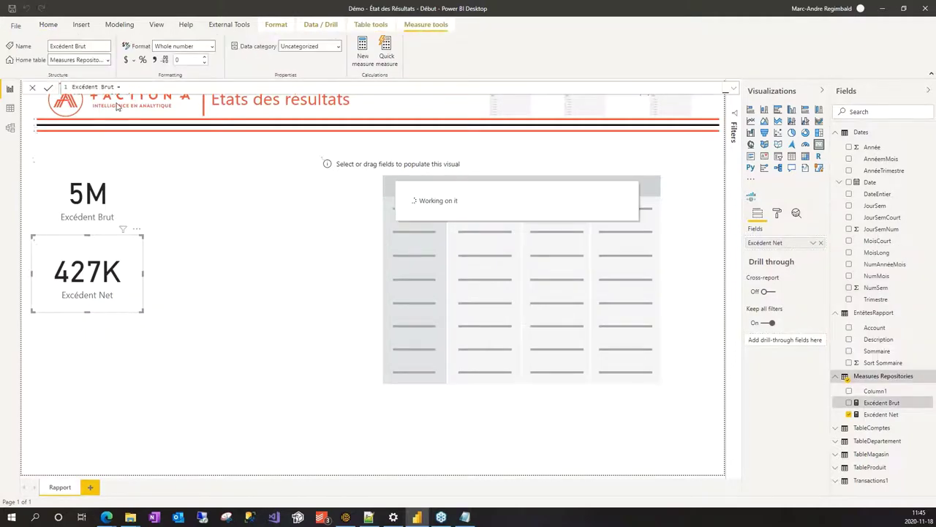
{"action": "key", "text": "ctrl+v"}
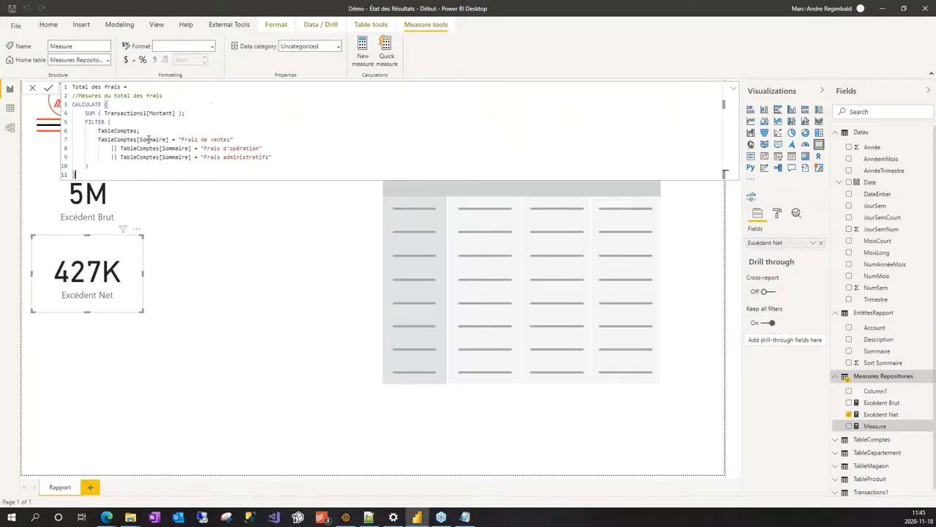
{"action": "left_click", "coordinate": [214, 113]}
{"action": "left_click_drag", "start_coordinate": [186, 114], "coordinate": [92, 114]}
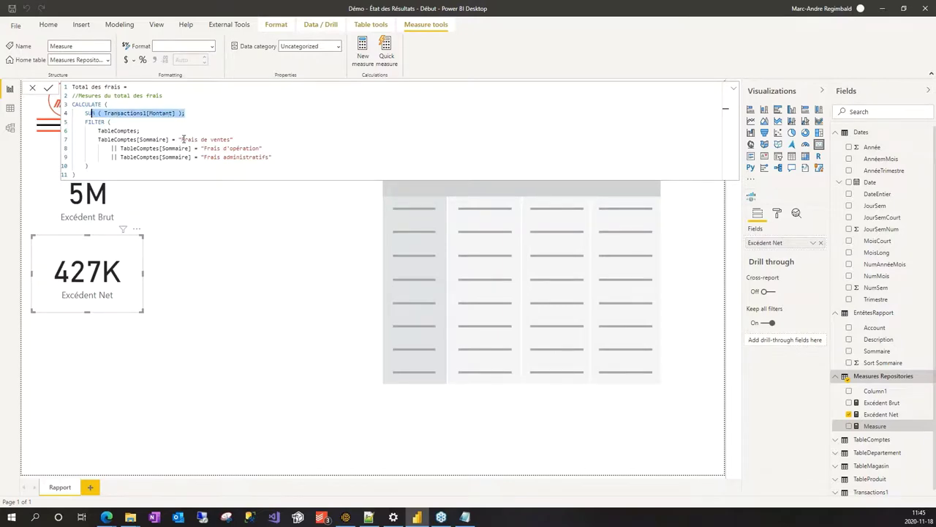
{"action": "left_click_drag", "start_coordinate": [181, 139], "coordinate": [228, 139]}
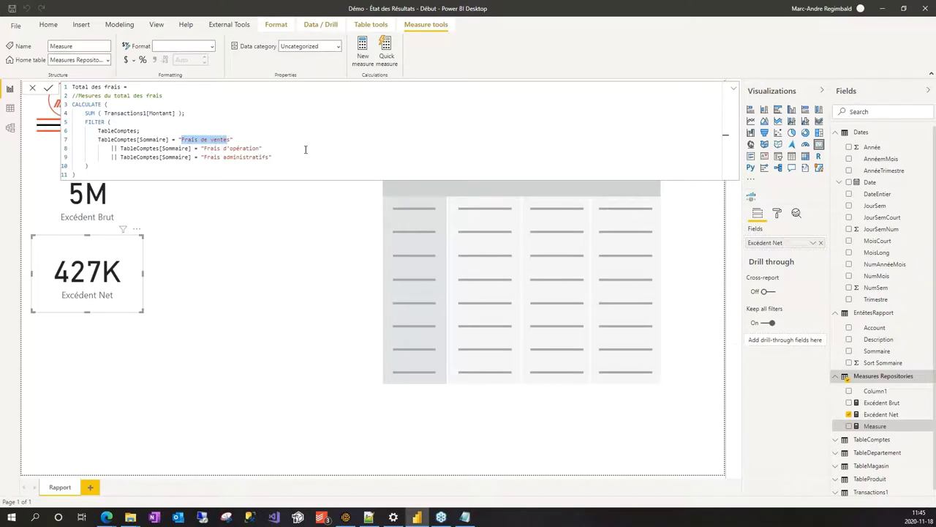
{"action": "left_click", "coordinate": [49, 89]}
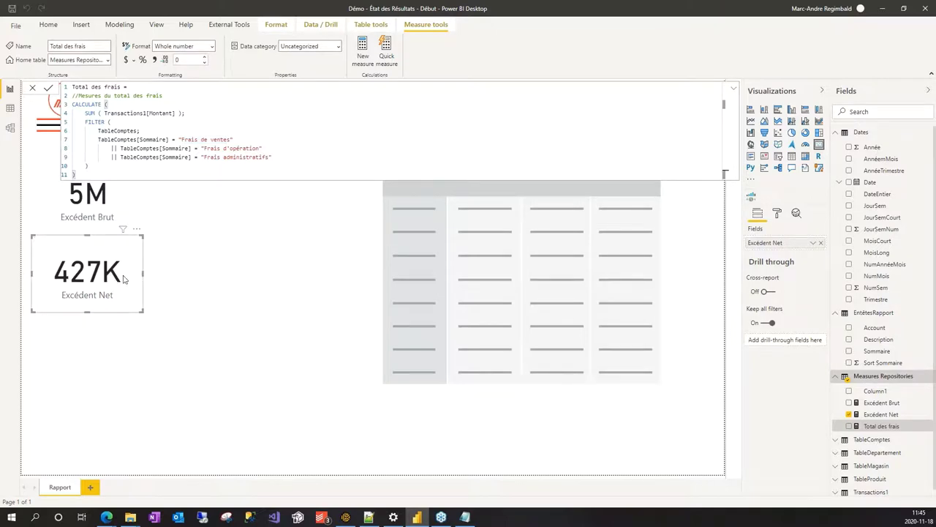
Step: Duplicate the Excédent Net card, place the copy beneath it, and replace its field with Total des frais
{"action": "key", "text": "ctrl+c"}
{"action": "key", "text": "ctrl+v"}
{"action": "left_click_drag", "start_coordinate": [123, 278], "coordinate": [122, 364]}
{"action": "left_click_drag", "start_coordinate": [882, 426], "coordinate": [774, 243]}
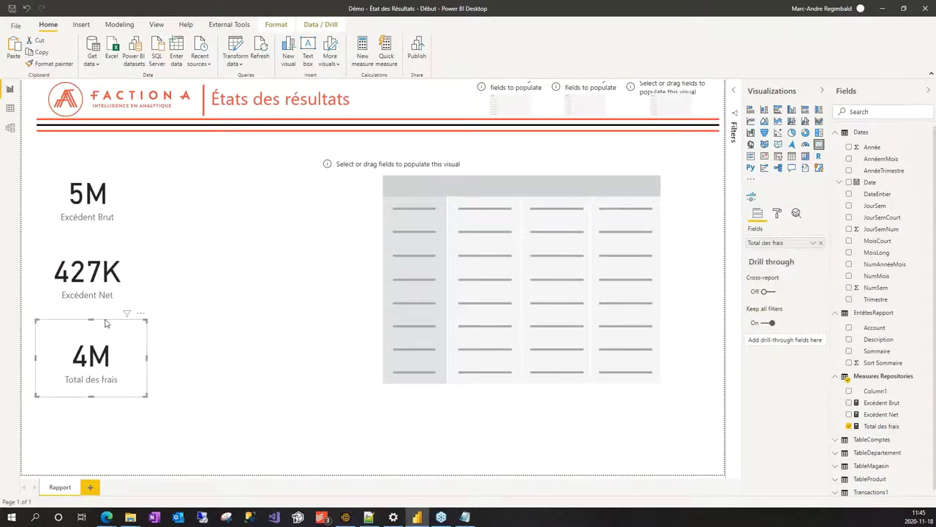
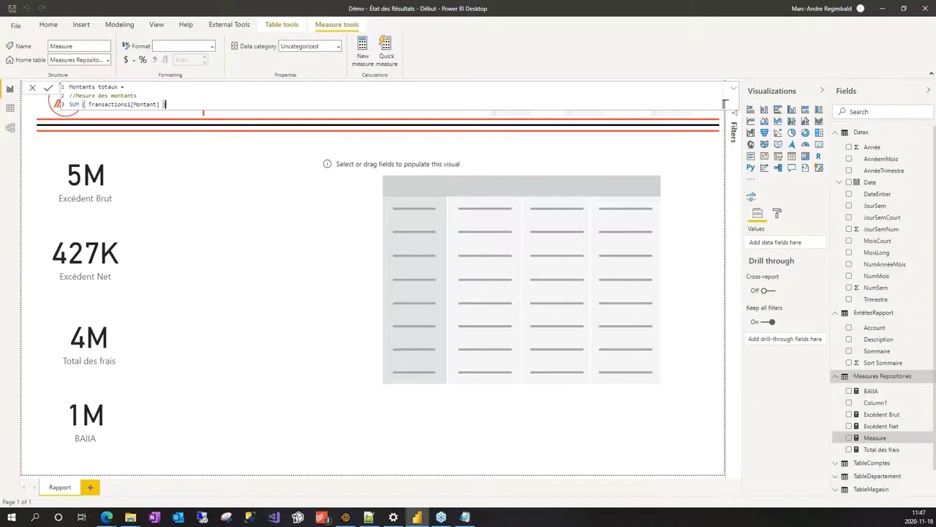
Step: Commit Montants totaux as the sum of Transactions1[Montant] and enter a new Montants Rapport measure using variables and a SWITCH on EntêtesRapport[Sommaire]
{"action": "key", "text": "Return"}
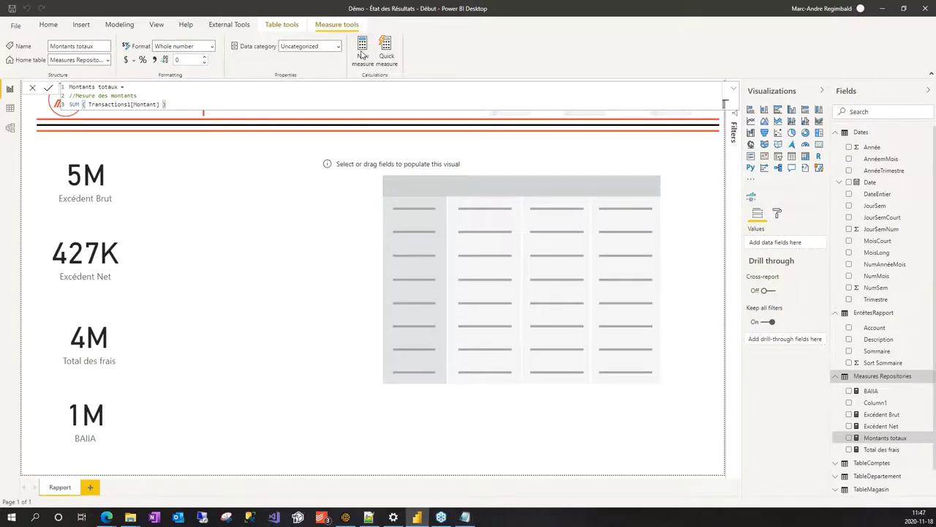
{"action": "left_click", "coordinate": [361, 55]}
{"action": "key", "text": "ctrl+a"}
{"action": "key", "text": "ctrl+v"}
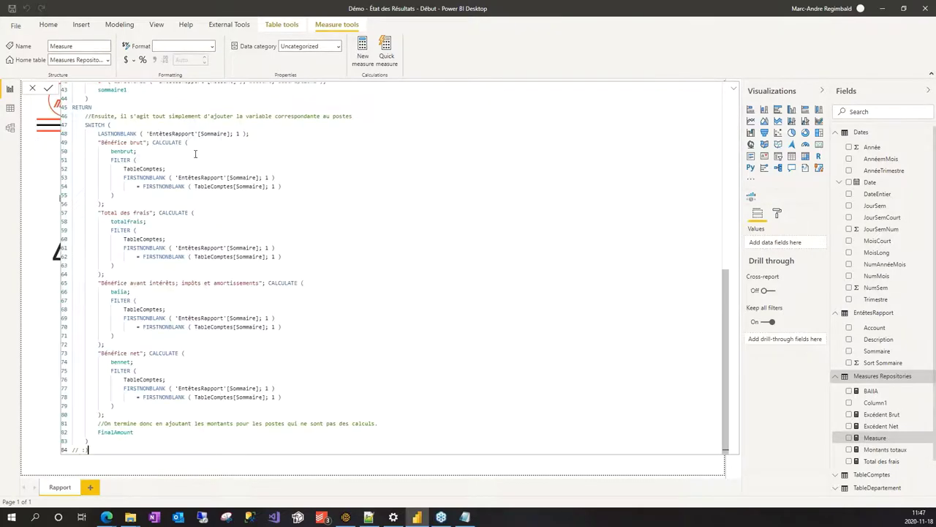
Step: Examine the variable definitions in the Montants Rapport formula, from benbrut, totalfrais, baiia and bennet to sommaire1, description1 and account
{"action": "scroll", "coordinate": [300, 203], "scroll_direction": "up", "scroll_amount": 8}
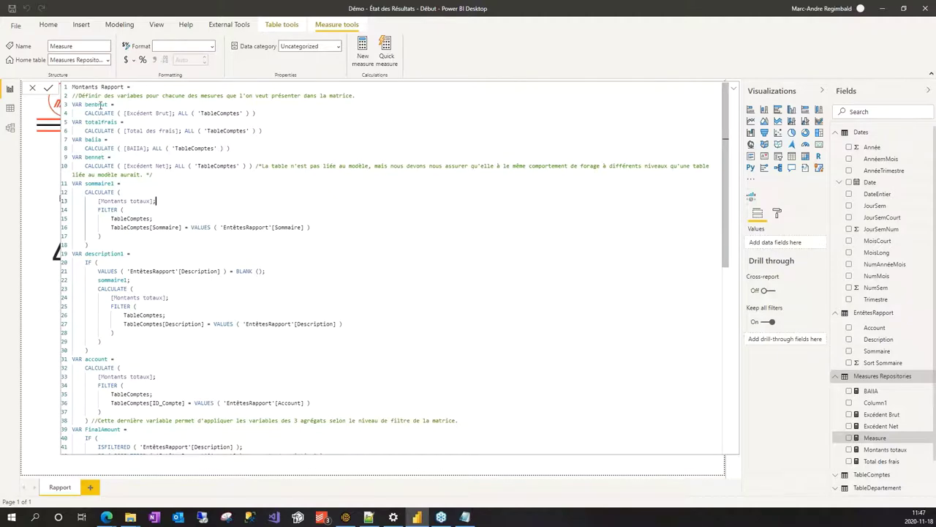
{"action": "left_click", "coordinate": [253, 113]}
{"action": "left_click_drag", "start_coordinate": [84, 140], "coordinate": [106, 140]}
{"action": "left_click", "coordinate": [81, 158]}
{"action": "left_click", "coordinate": [184, 184]}
{"action": "scroll", "coordinate": [351, 224], "scroll_direction": "down", "scroll_amount": 2}
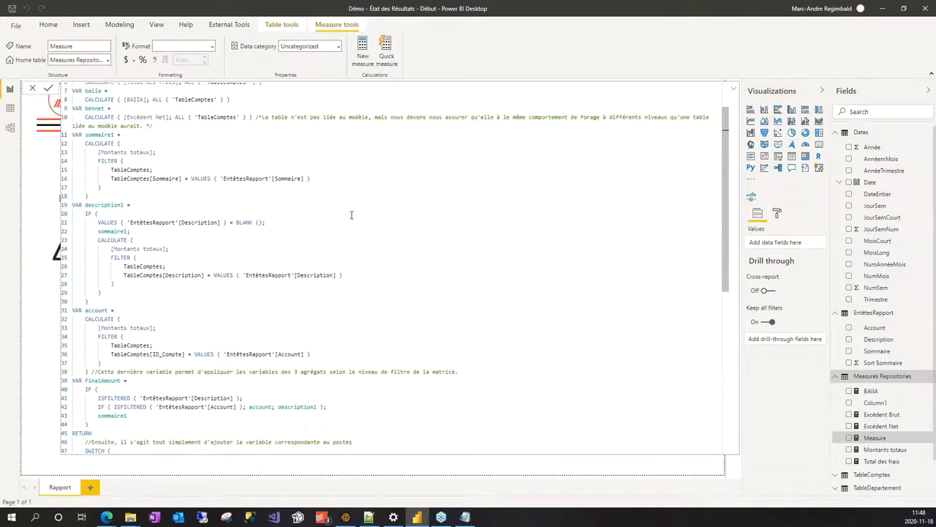
{"action": "scroll", "coordinate": [351, 215], "scroll_direction": "up", "scroll_amount": 1}
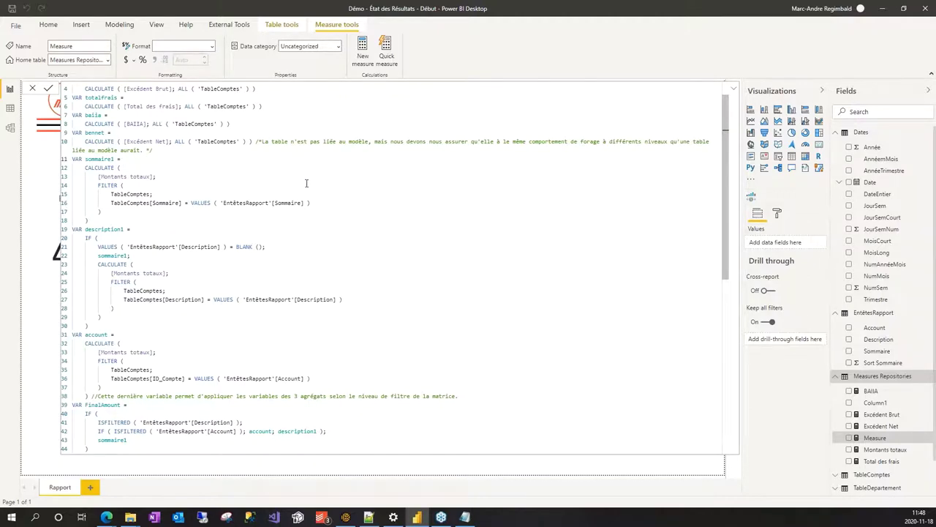
{"action": "scroll", "coordinate": [306, 183], "scroll_direction": "up", "scroll_amount": 1}
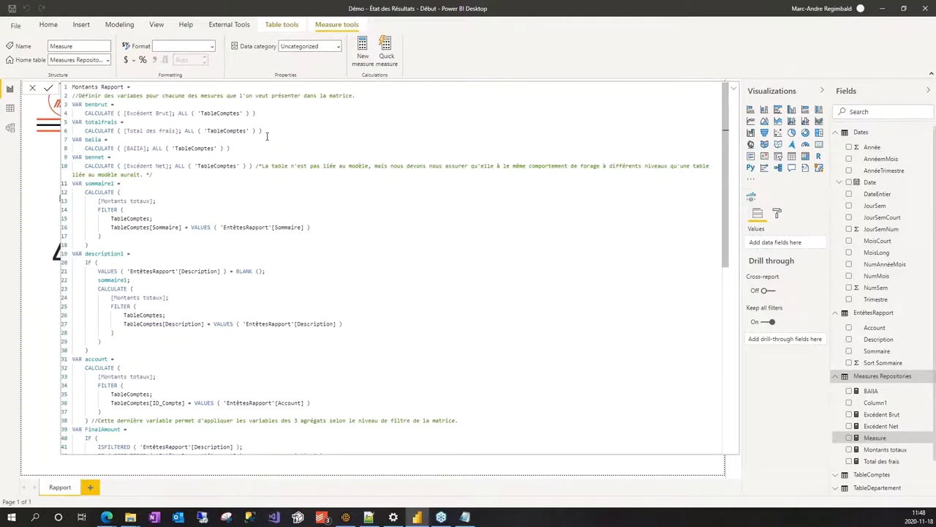
{"action": "left_click_drag", "start_coordinate": [262, 132], "coordinate": [74, 123]}
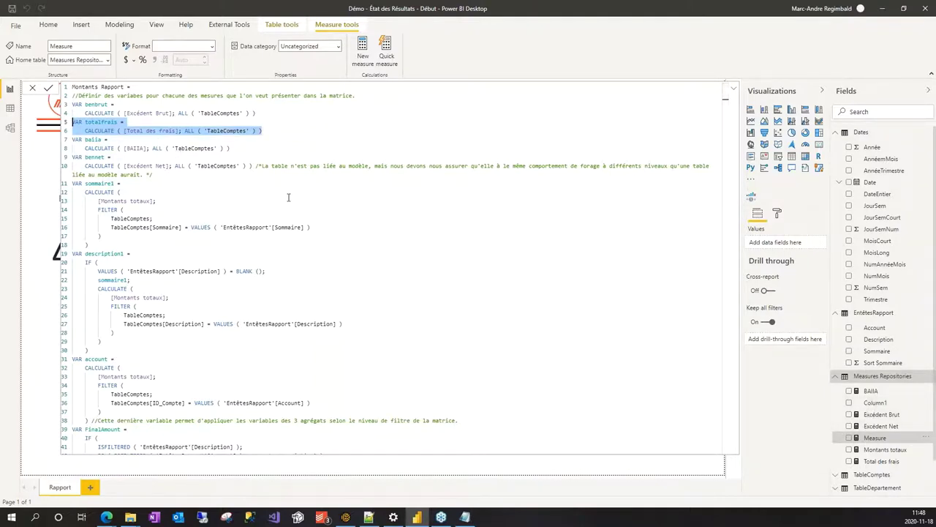
{"action": "left_click", "coordinate": [289, 150]}
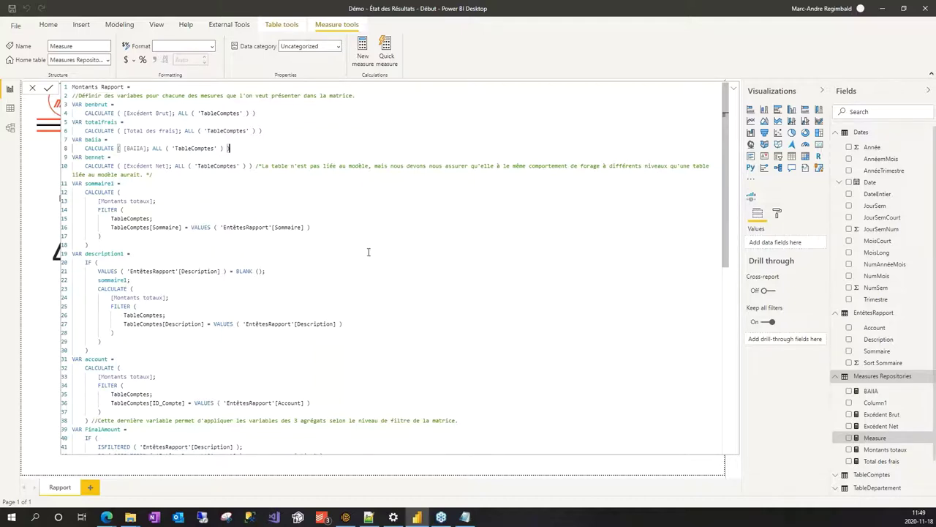
Step: Review the FinalAmount variable and SWITCH branches of the Montants Rapport formula, commit the measure, and collapse the formula editor
{"action": "scroll", "coordinate": [344, 242], "scroll_direction": "down", "scroll_amount": 2}
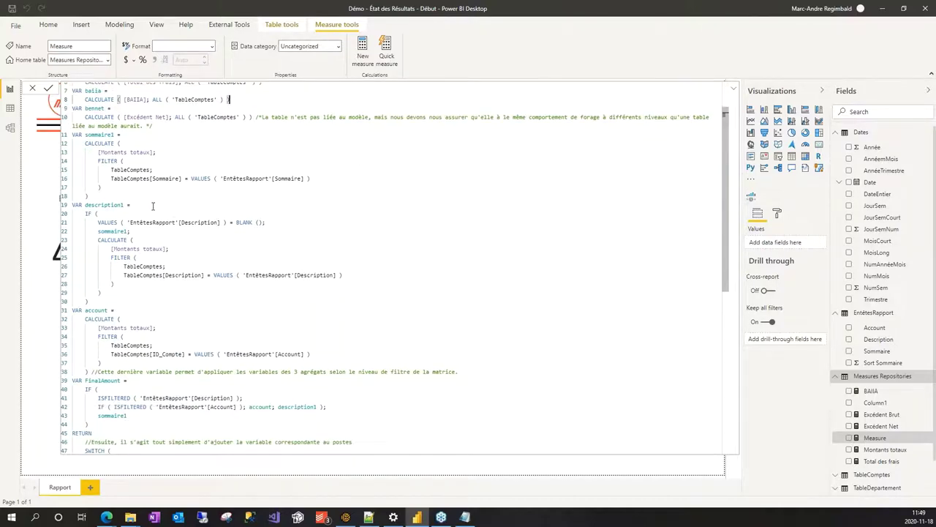
{"action": "scroll", "coordinate": [372, 261], "scroll_direction": "down", "scroll_amount": 7}
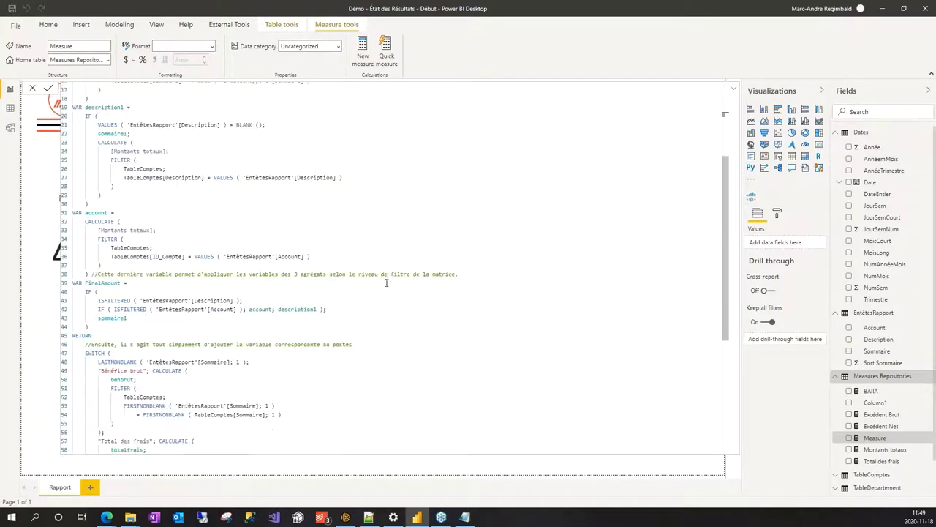
{"action": "scroll", "coordinate": [266, 335], "scroll_direction": "down", "scroll_amount": 3}
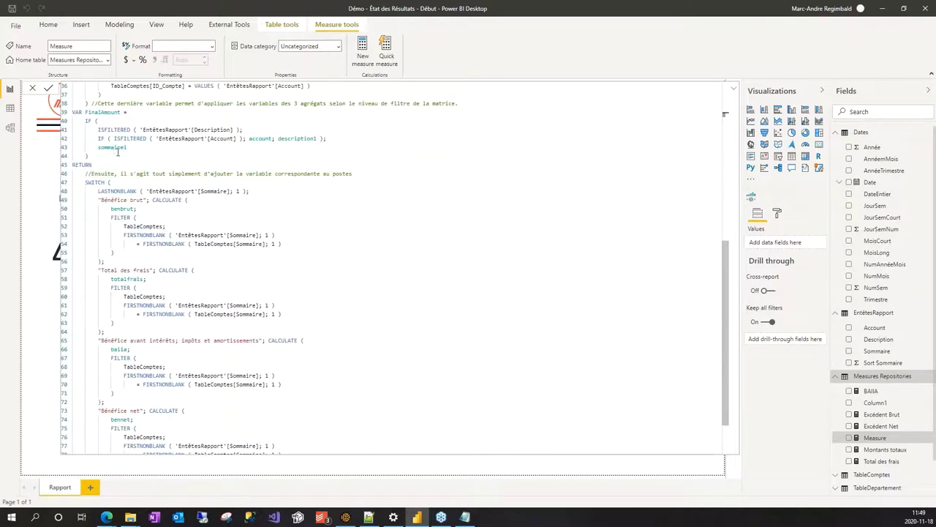
{"action": "scroll", "coordinate": [191, 293], "scroll_direction": "down", "scroll_amount": 3}
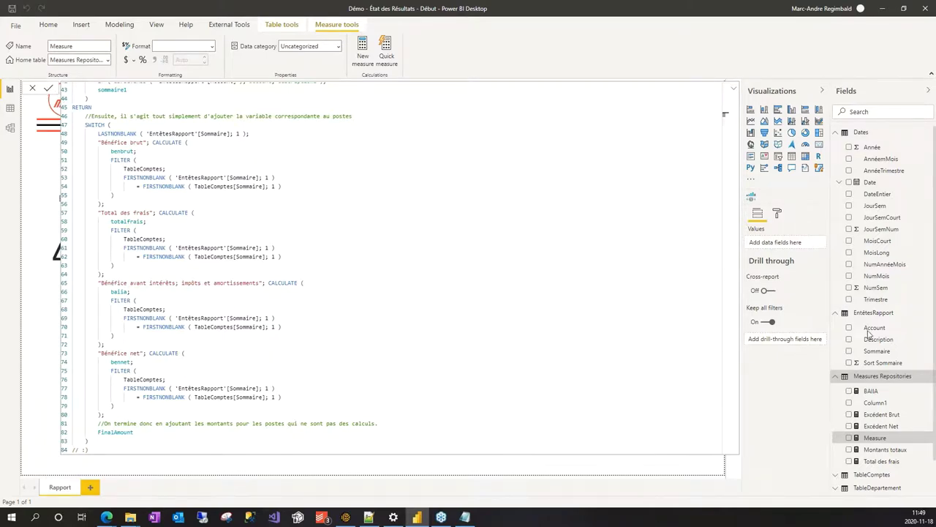
{"action": "key", "text": "Return"}
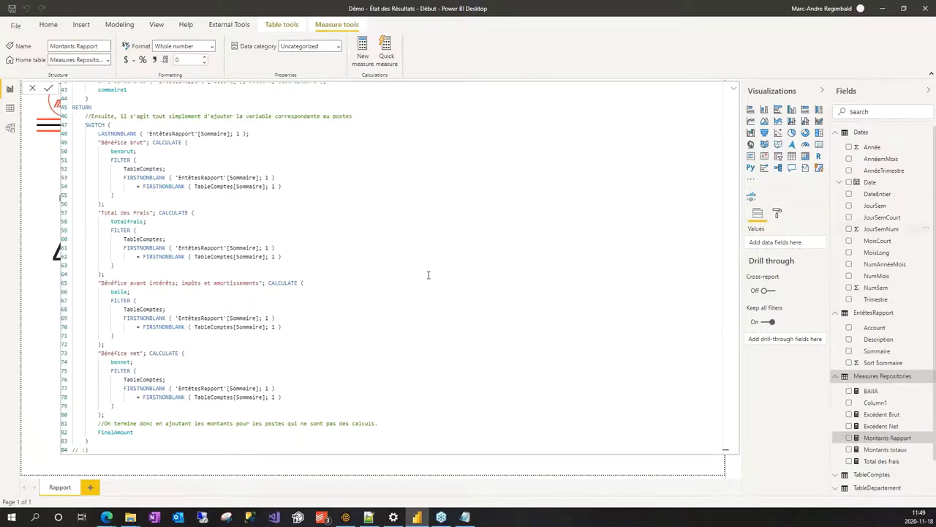
{"action": "left_click", "coordinate": [734, 88]}
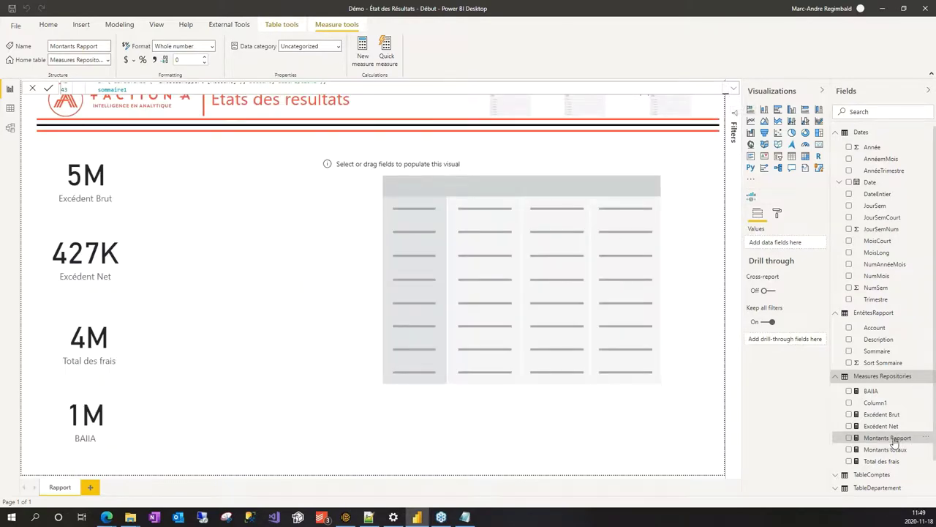
Step: Populate the empty matrix's rows with the EntêtesRapport fields Sommaire, Description and Account, leaving its values empty
{"action": "left_click_drag", "start_coordinate": [874, 444], "coordinate": [556, 269]}
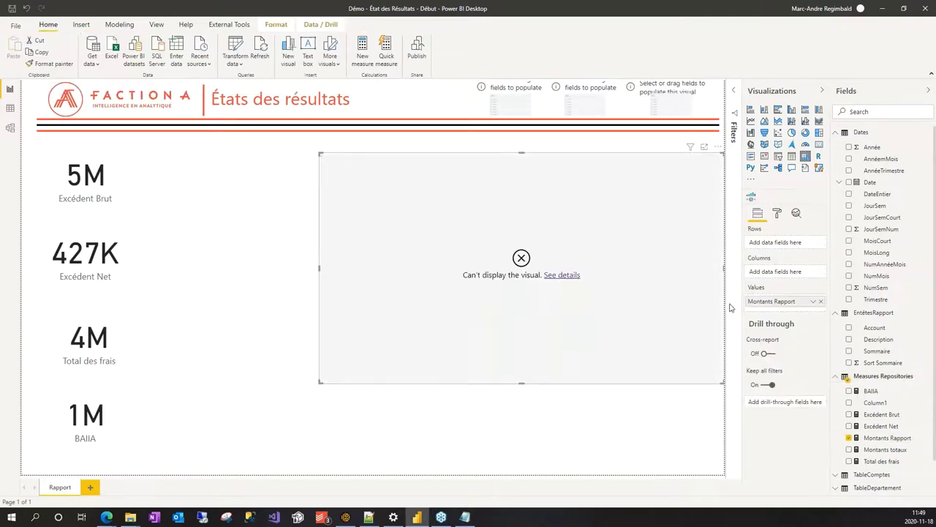
{"action": "left_click", "coordinate": [820, 301]}
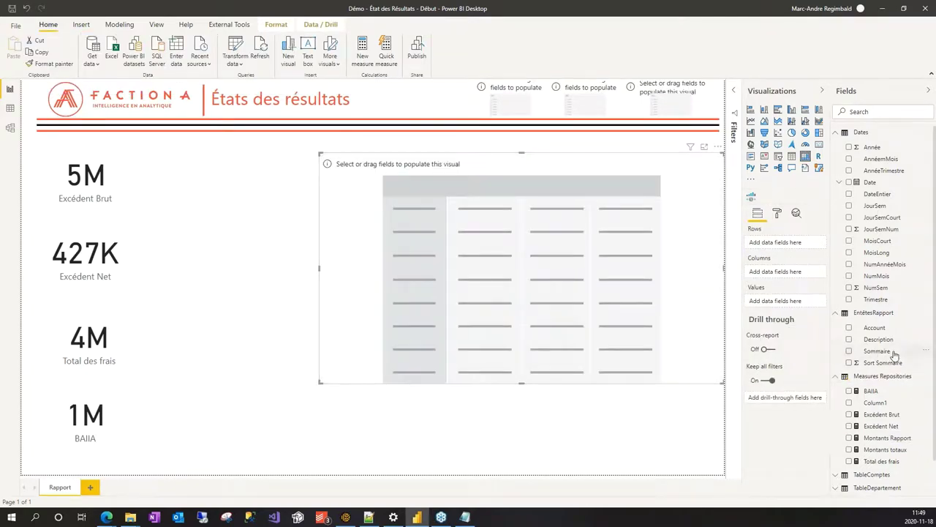
{"action": "left_click_drag", "start_coordinate": [894, 355], "coordinate": [527, 245]}
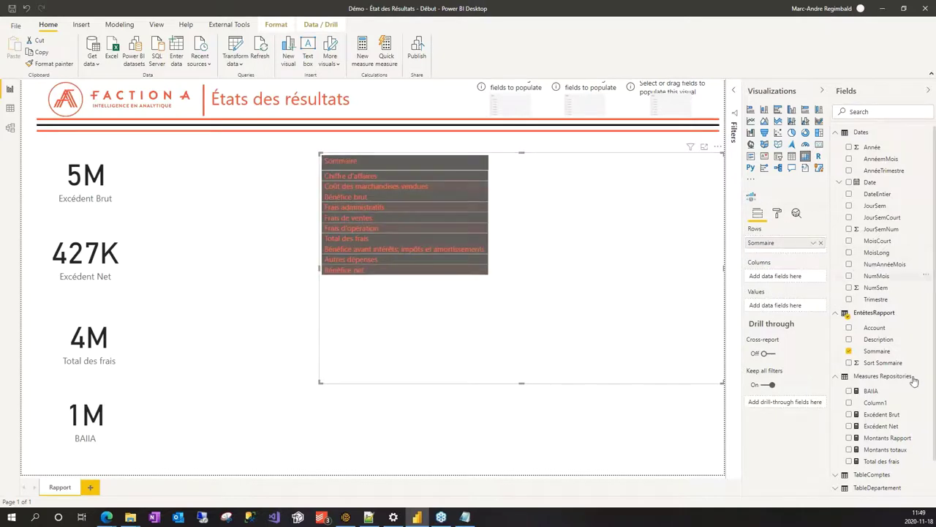
{"action": "left_click_drag", "start_coordinate": [860, 344], "coordinate": [808, 265]}
{"action": "left_click_drag", "start_coordinate": [857, 344], "coordinate": [774, 256]}
{"action": "left_click_drag", "start_coordinate": [875, 328], "coordinate": [780, 266]}
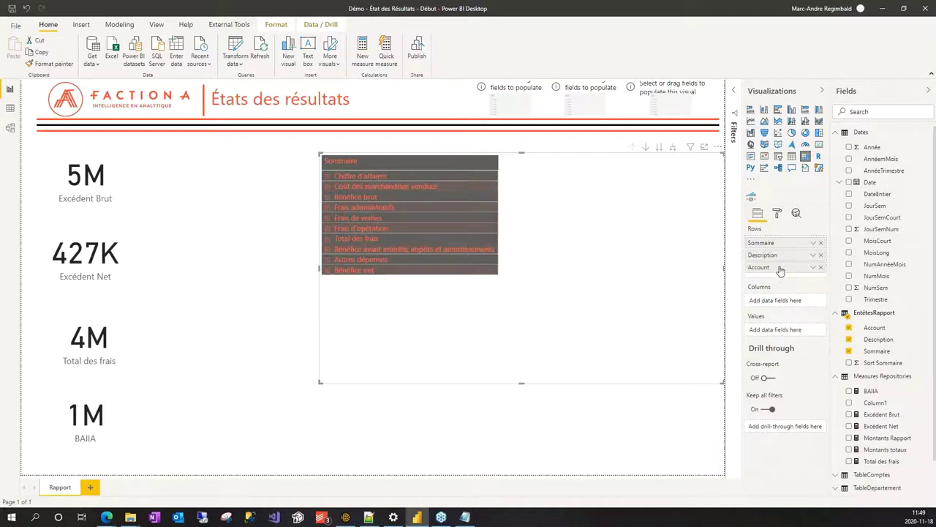
Step: Set the matrix's visual style to None
{"action": "left_click", "coordinate": [779, 214]}
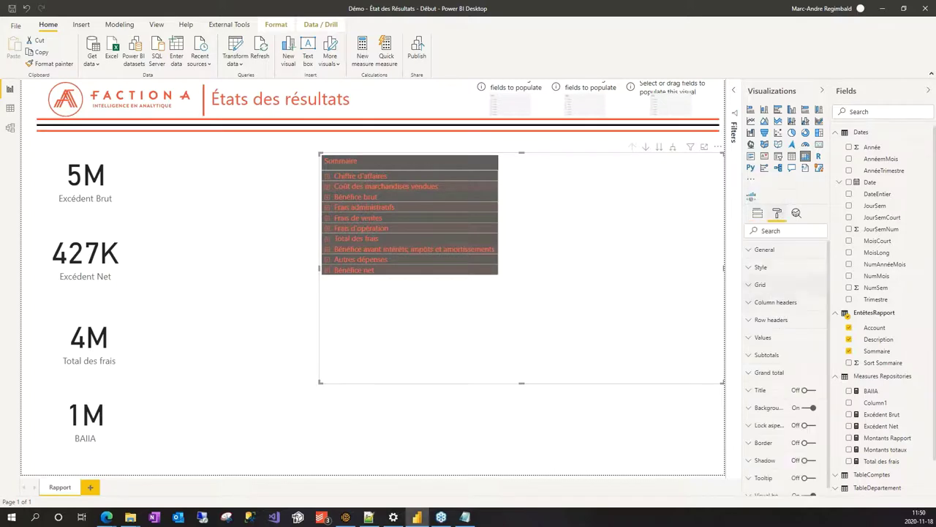
{"action": "left_click", "coordinate": [751, 269]}
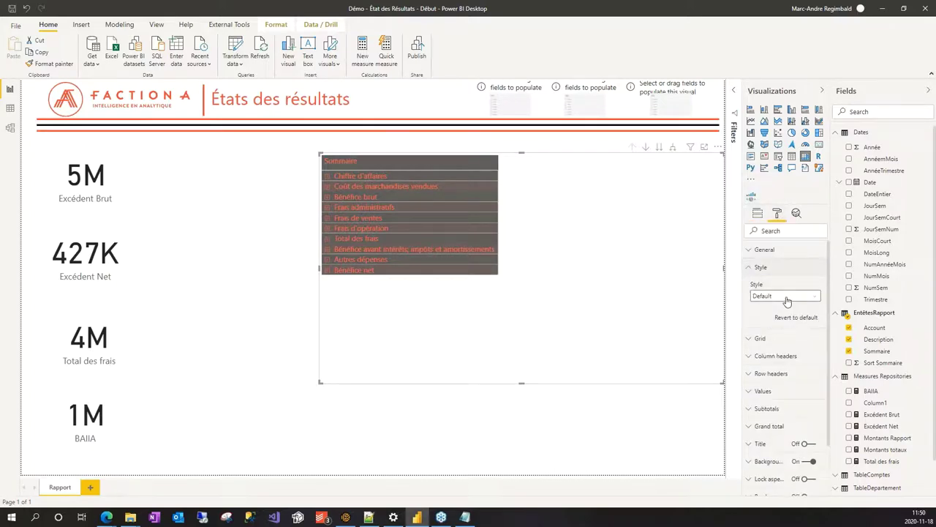
{"action": "left_click", "coordinate": [787, 296]}
{"action": "left_click", "coordinate": [764, 311]}
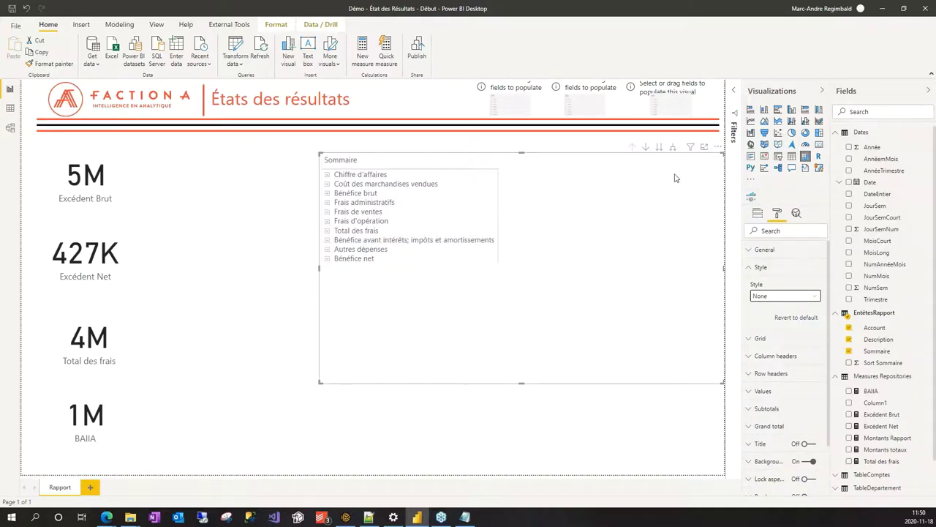
Step: Expand all matrix rows down through the account level, and bring them back up to the Description level
{"action": "left_click", "coordinate": [673, 148]}
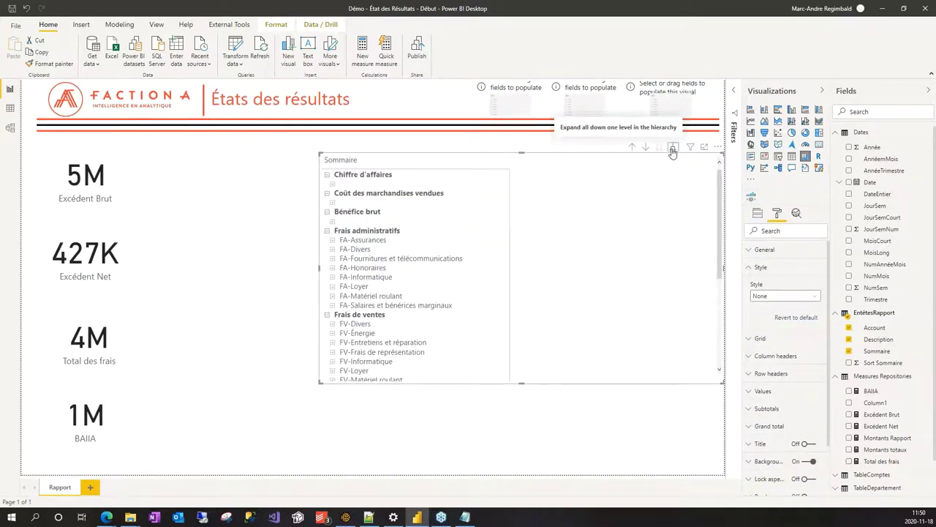
{"action": "scroll", "coordinate": [585, 280], "scroll_direction": "down", "scroll_amount": 4}
{"action": "scroll", "coordinate": [512, 267], "scroll_direction": "up", "scroll_amount": 4}
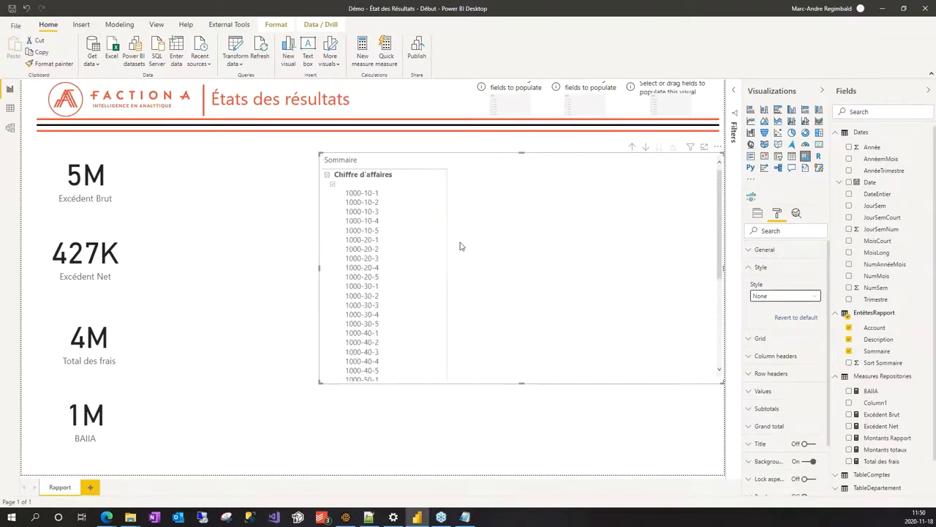
{"action": "left_click", "coordinate": [632, 146]}
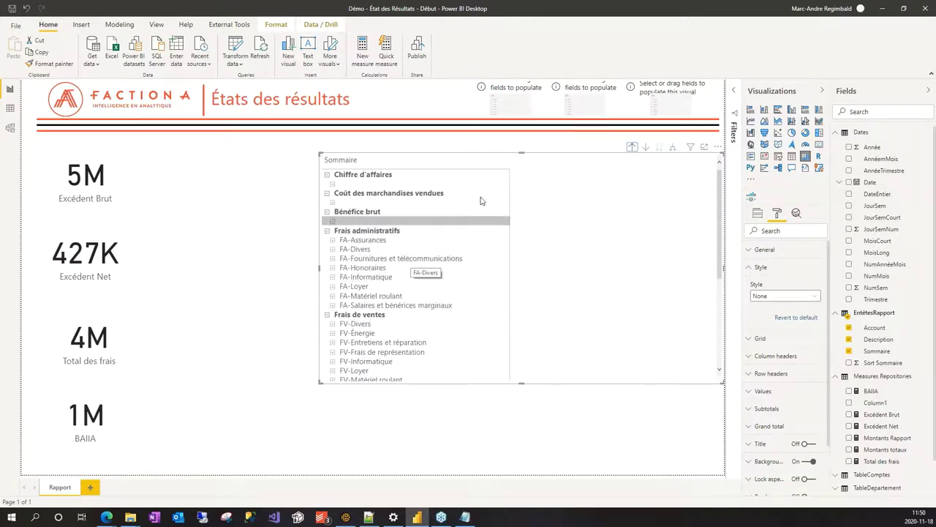
{"action": "scroll", "coordinate": [479, 311], "scroll_direction": "down", "scroll_amount": 3}
{"action": "scroll", "coordinate": [479, 311], "scroll_direction": "up", "scroll_amount": 3}
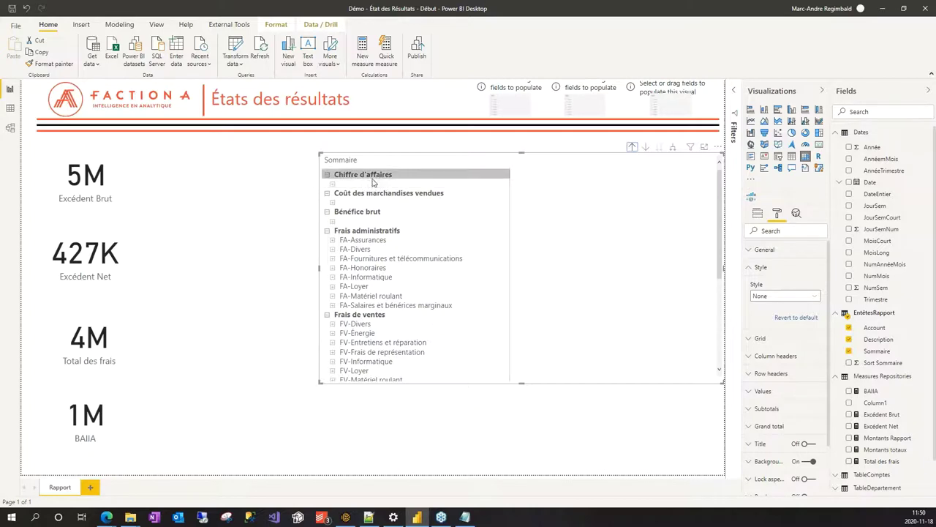
Step: Expand the matrix to account level, examine the accounts under Chiffre d'affaires and Coût des marchandises vendues, and return to the Description level
{"action": "left_click", "coordinate": [673, 149]}
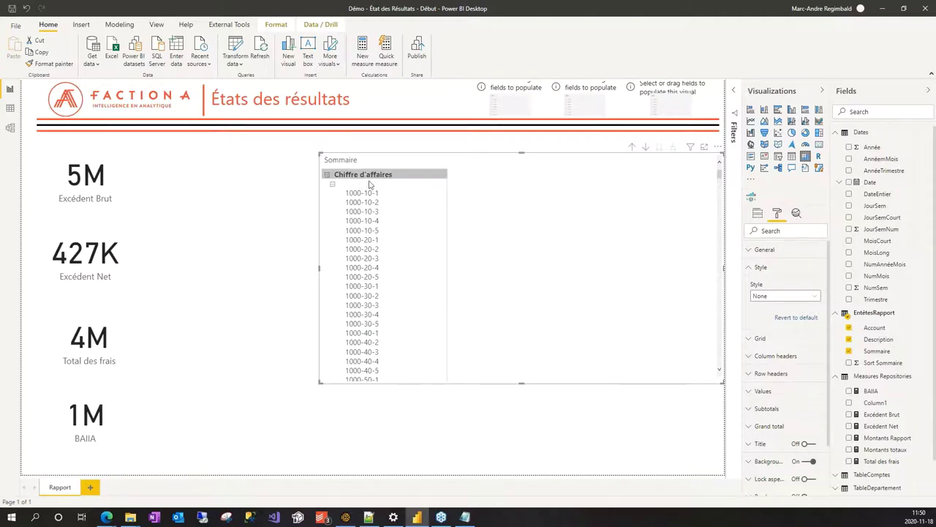
{"action": "scroll", "coordinate": [377, 206], "scroll_direction": "down", "scroll_amount": 5}
{"action": "scroll", "coordinate": [377, 207], "scroll_direction": "down", "scroll_amount": 5}
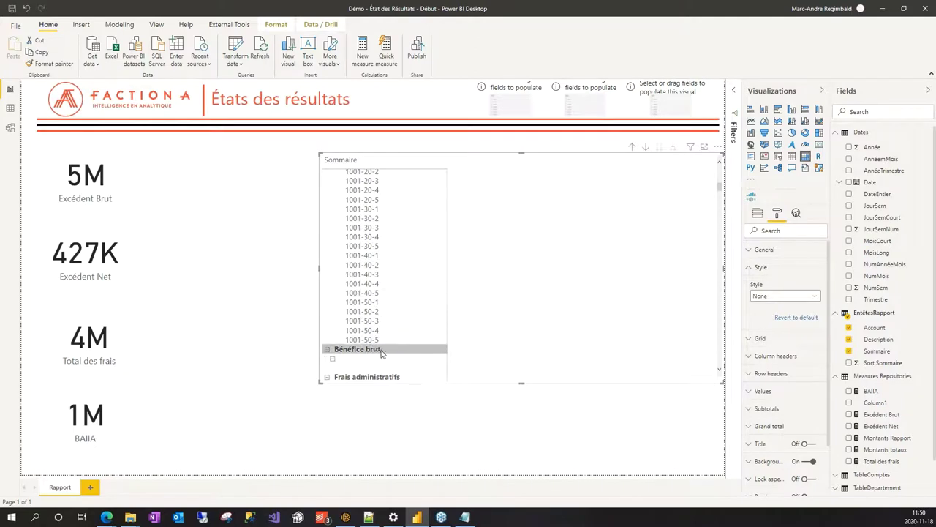
{"action": "scroll", "coordinate": [387, 291], "scroll_direction": "up", "scroll_amount": 4}
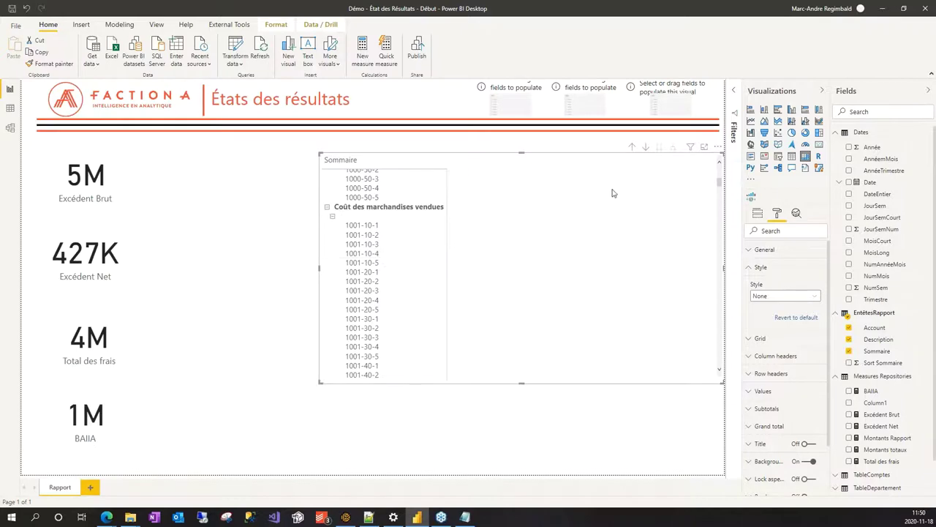
{"action": "left_click", "coordinate": [633, 149]}
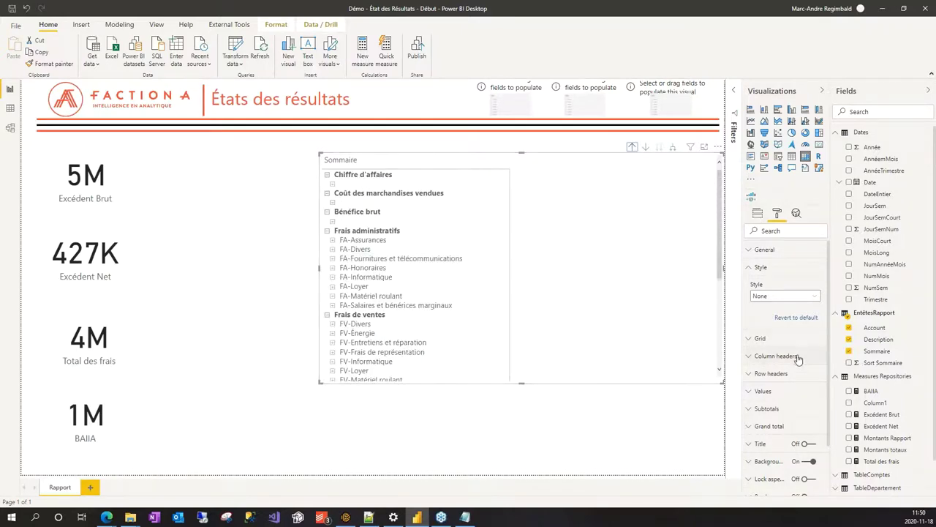
Step: Turn off the matrix's row subtotals, extend its height downward, and shift the matrix toward the cards
{"action": "left_click", "coordinate": [765, 408]}
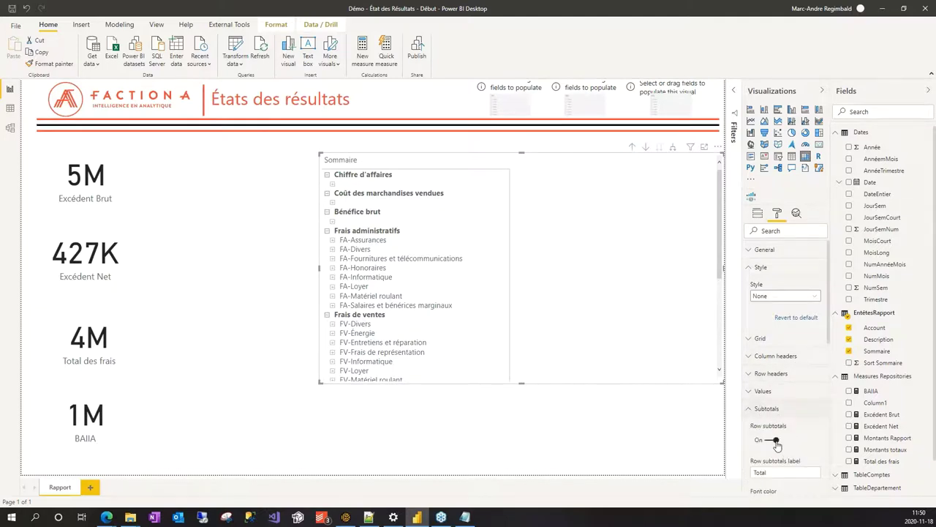
{"action": "left_click", "coordinate": [775, 441]}
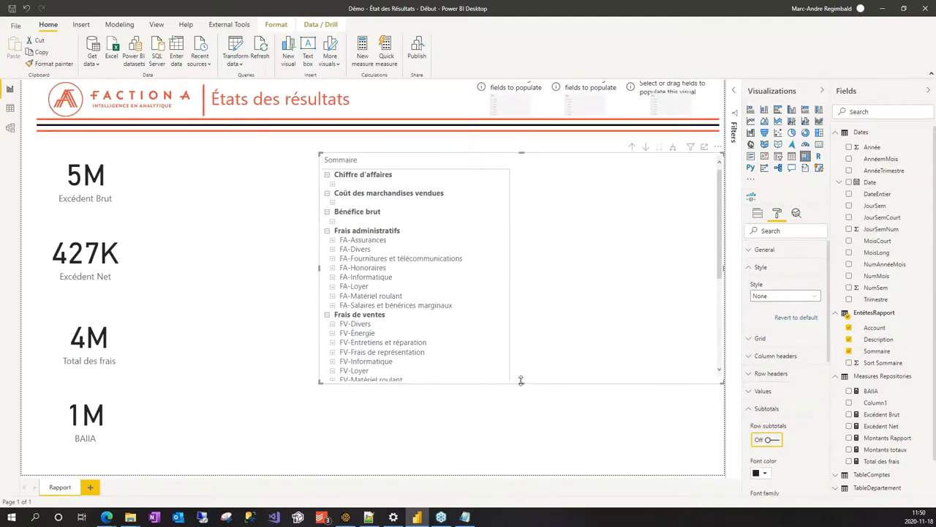
{"action": "left_click_drag", "start_coordinate": [521, 380], "coordinate": [534, 439]}
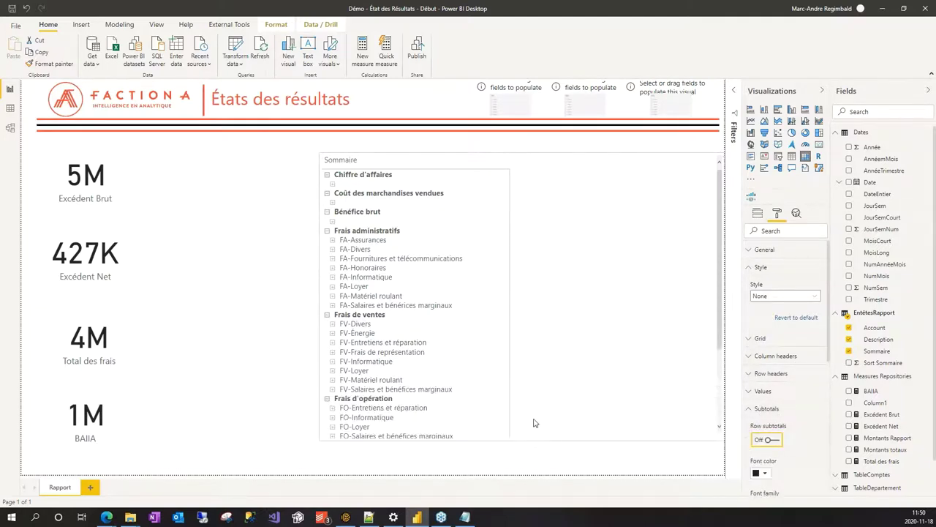
{"action": "left_click", "coordinate": [536, 362]}
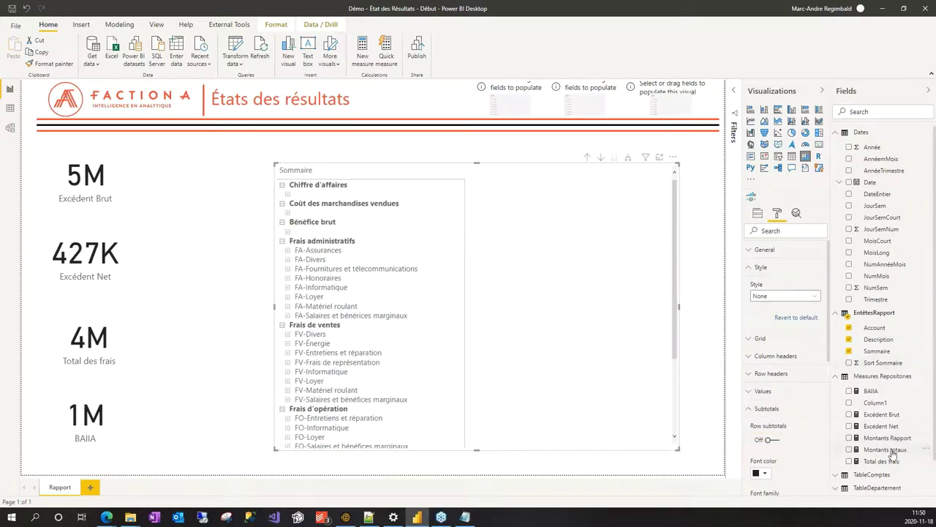
Step: Add the Montants Rapport measure to the matrix's values
{"action": "left_click", "coordinate": [760, 215]}
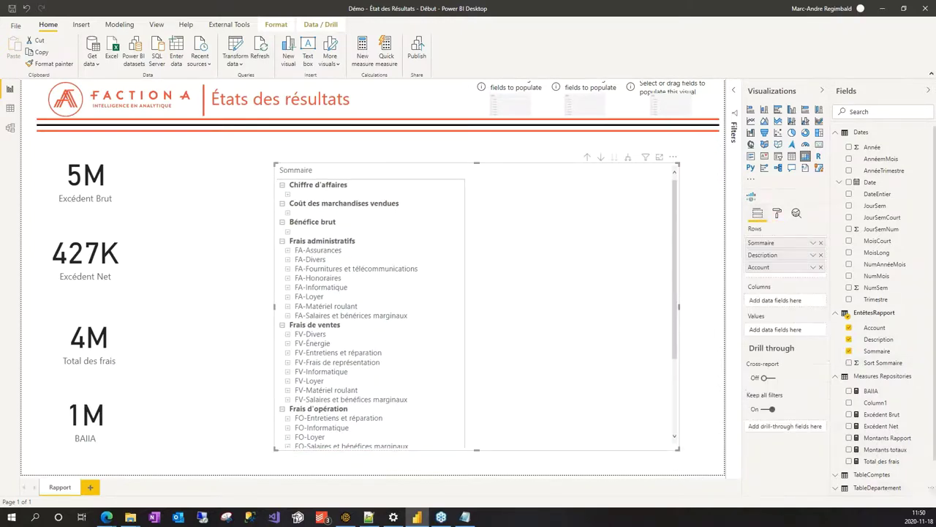
{"action": "left_click_drag", "start_coordinate": [904, 441], "coordinate": [790, 331]}
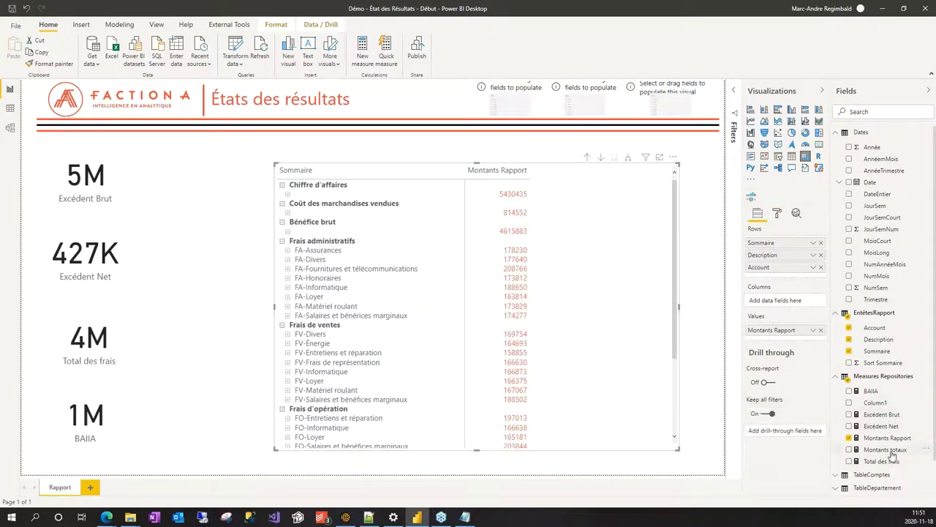
Step: Add Montants totaux to the matrix values to compare it with Montants Rapport row by row, and remove it again
{"action": "left_click_drag", "start_coordinate": [887, 450], "coordinate": [809, 343]}
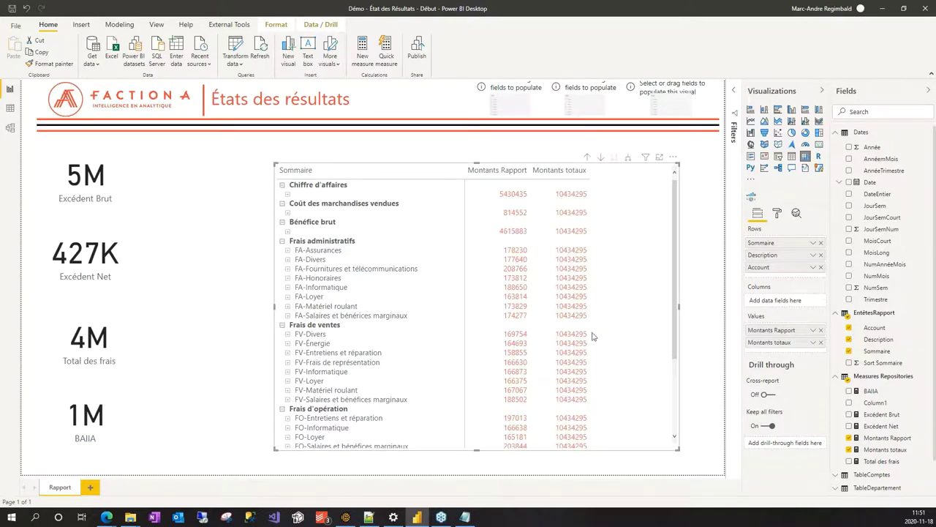
{"action": "scroll", "coordinate": [593, 351], "scroll_direction": "down", "scroll_amount": 5}
{"action": "scroll", "coordinate": [589, 293], "scroll_direction": "up", "scroll_amount": 5}
{"action": "left_click", "coordinate": [820, 342]}
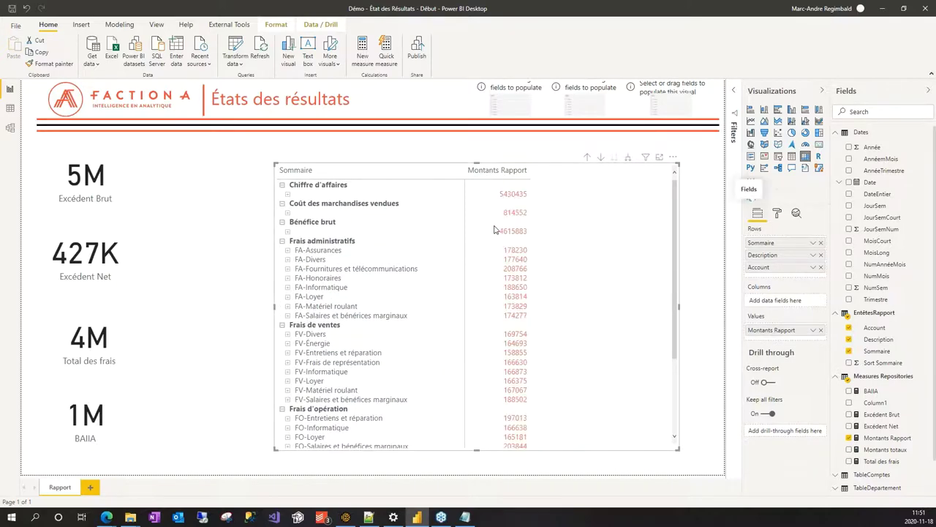
Step: Inspect how the EntêtesRapport table relates to the other tables in the model diagram, and return to the report
{"action": "left_click", "coordinate": [9, 126]}
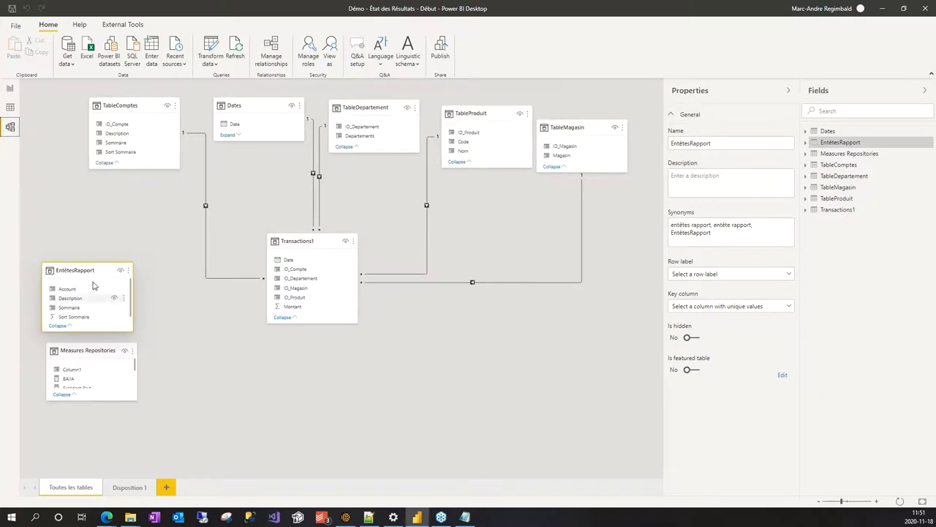
{"action": "mouse_move", "coordinate": [80, 270]}
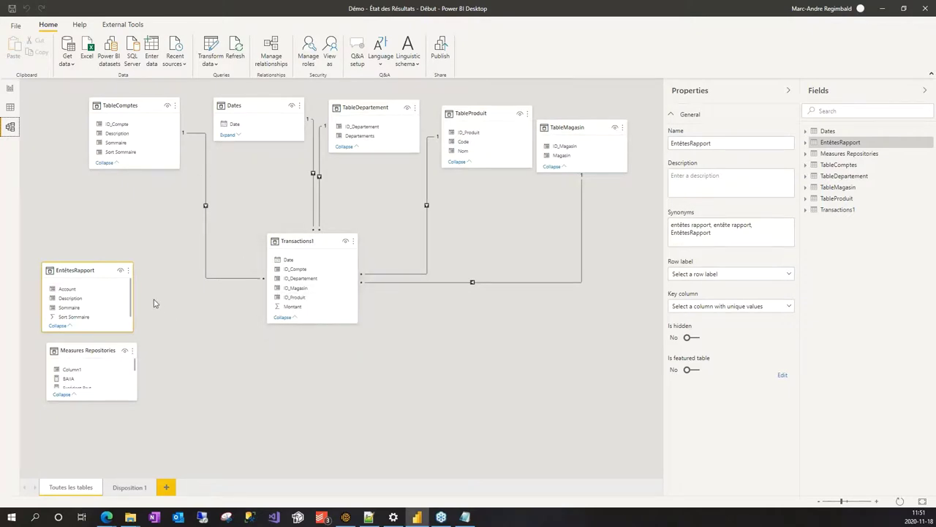
{"action": "left_click", "coordinate": [10, 88]}
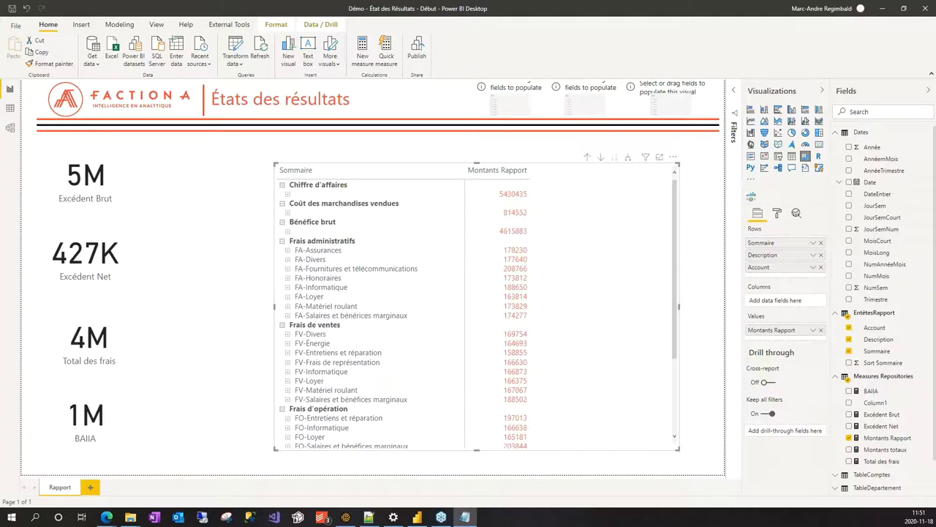
Step: Create the measure Montants Rapport MPAP in Measures Repositories, calculating [Montants Rapport] with SAMEPERIODLASTYEAR ( Dates[Date] ) and including the comment on model dependency
{"action": "right_click", "coordinate": [869, 392]}
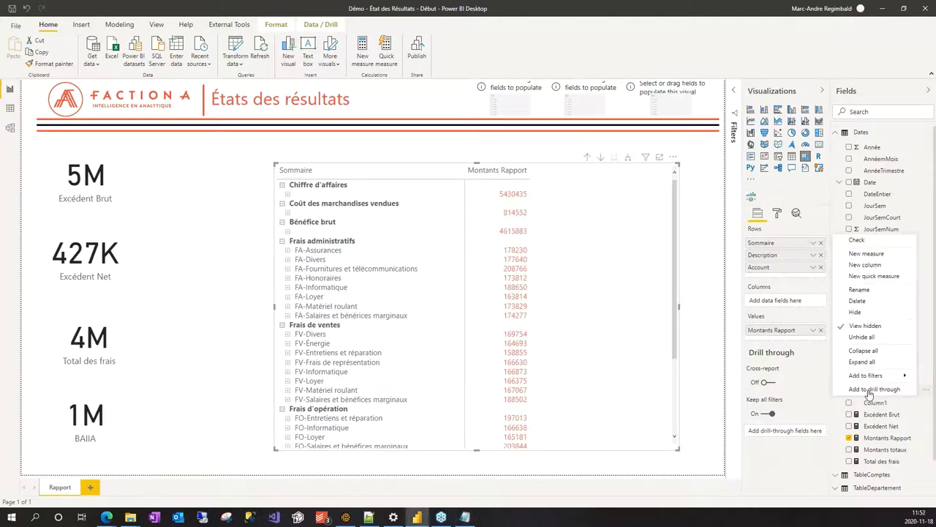
{"action": "left_click", "coordinate": [867, 256]}
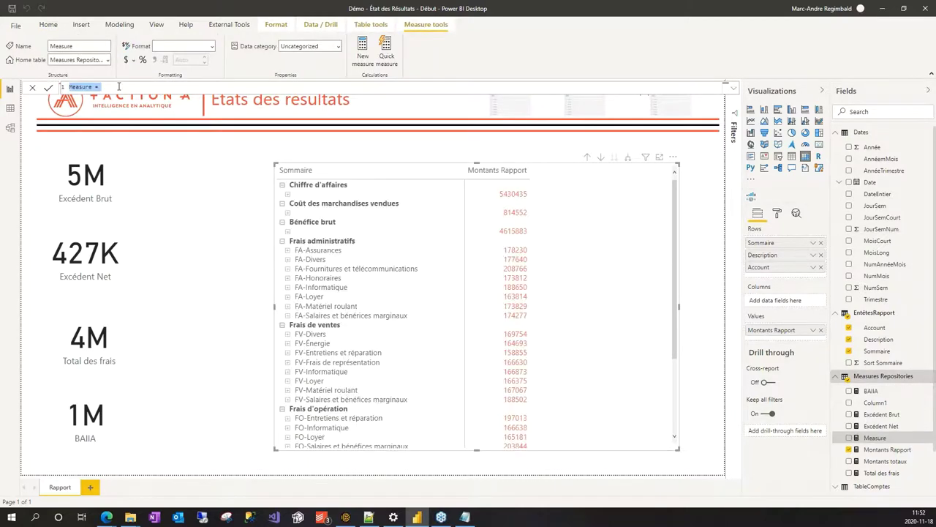
{"action": "type", "text": "Montants Rapport MPAP = // Les mesures peuvent être dépendantes du reste du modèle puisqu'elles sont en réalité liées à la table de compte et non la table paramètre qui est présentée. CALCULATE (     [Montants Rapport];     SAMEPERIODLASTYEAR ( Dates[Date] ) )"}
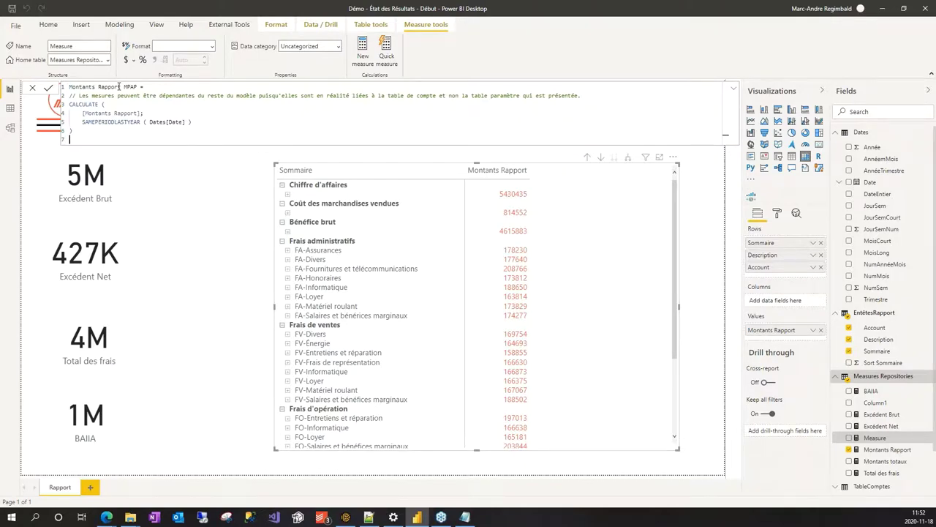
{"action": "key", "text": "BackSpace"}
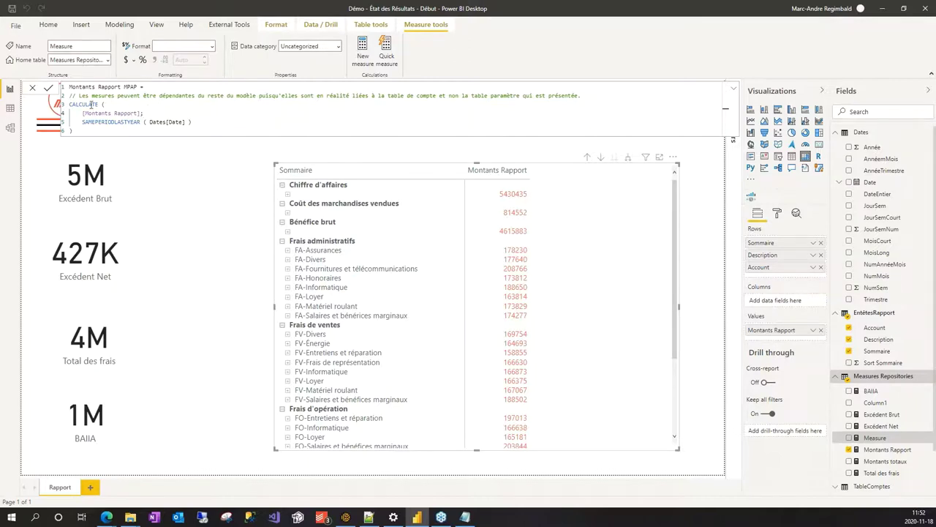
{"action": "left_click_drag", "start_coordinate": [83, 114], "coordinate": [142, 113]}
{"action": "left_click_drag", "start_coordinate": [83, 122], "coordinate": [200, 122]}
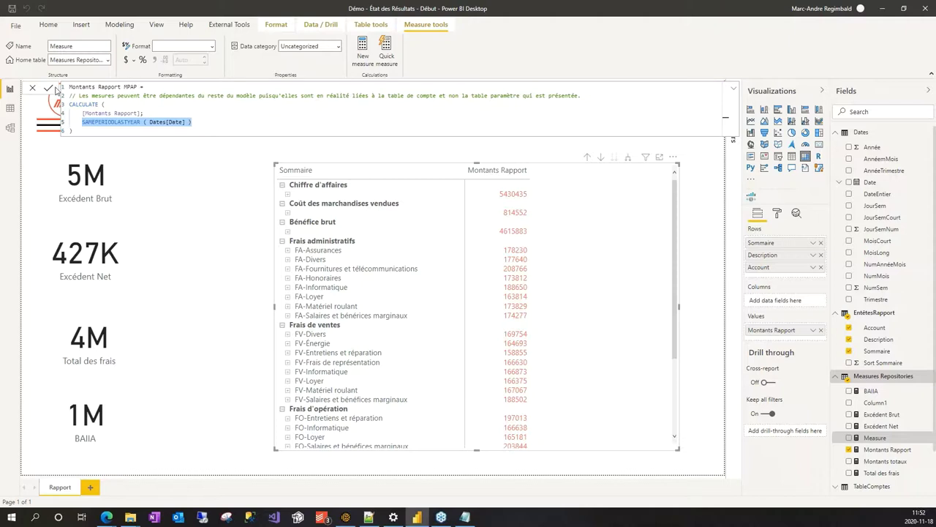
{"action": "left_click", "coordinate": [48, 89]}
{"action": "left_click", "coordinate": [48, 89]}
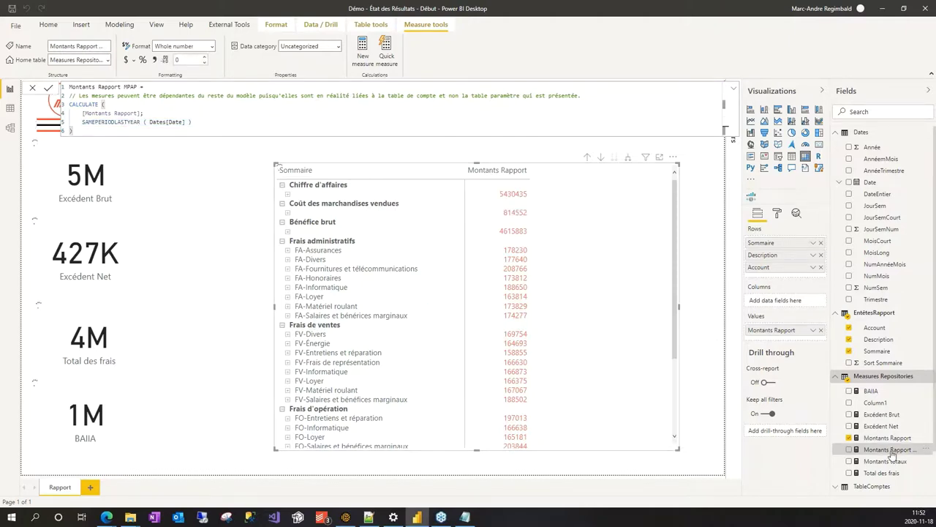
Step: Add Montants Rapport MPAP to the matrix values after Montants Rapport, and look through its amounts down to Bénéfice net
{"action": "left_click_drag", "start_coordinate": [888, 449], "coordinate": [796, 341]}
{"action": "left_click", "coordinate": [849, 450]}
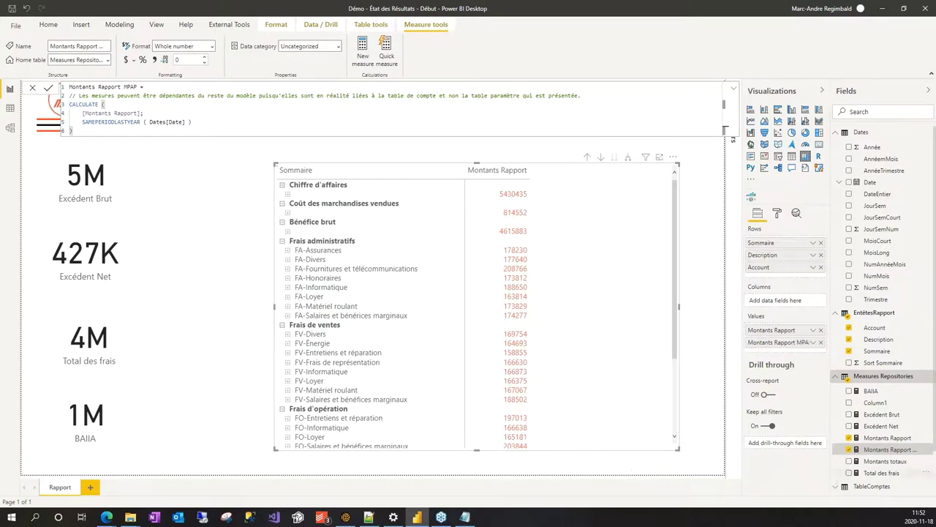
{"action": "scroll", "coordinate": [569, 297], "scroll_direction": "down", "scroll_amount": 3}
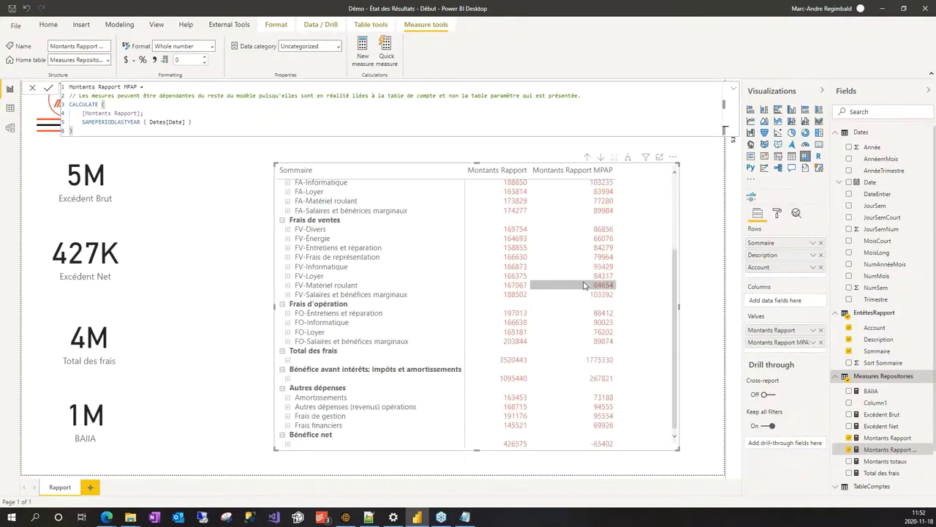
{"action": "scroll", "coordinate": [592, 288], "scroll_direction": "up", "scroll_amount": 3}
Step: Narrow the Montants Rapport MPAP column, move the matrix down to the page's lower edge, and extend its upper edge
{"action": "left_click_drag", "start_coordinate": [614, 171], "coordinate": [607, 171]}
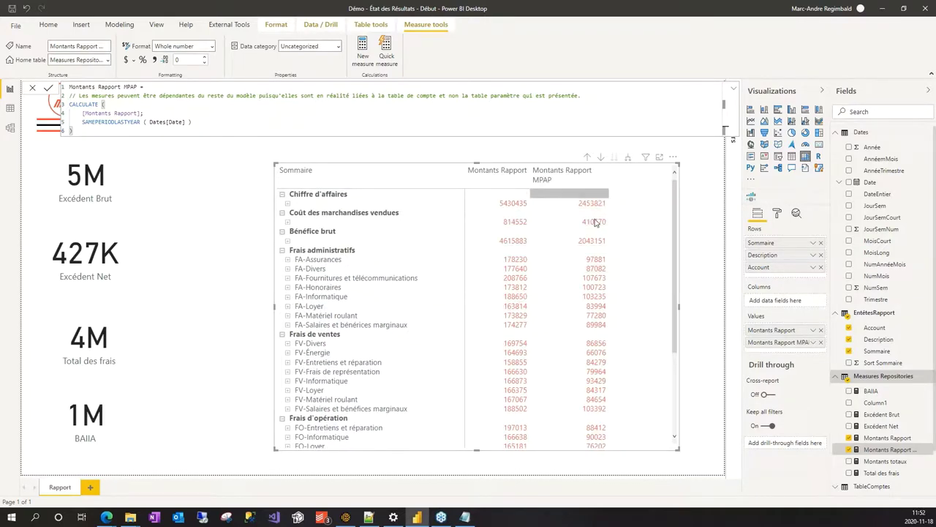
{"action": "left_click_drag", "start_coordinate": [606, 354], "coordinate": [601, 377]}
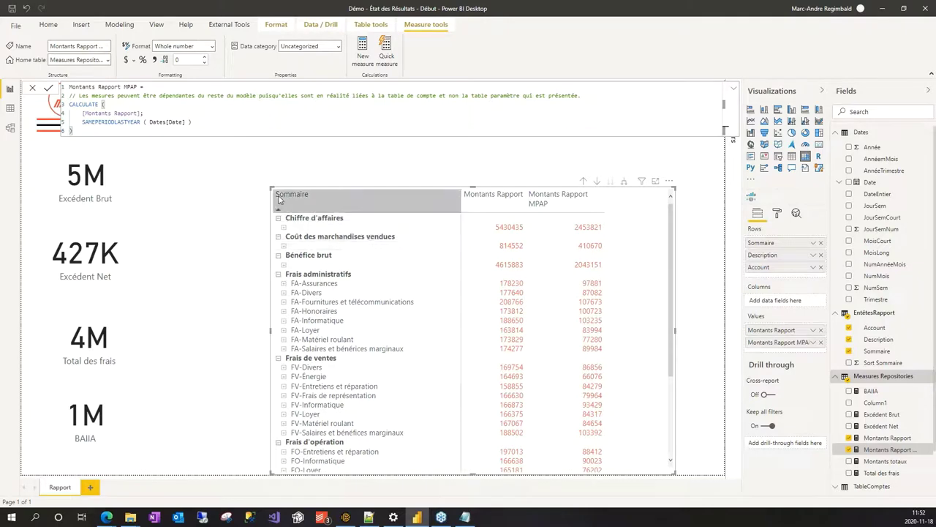
{"action": "left_click_drag", "start_coordinate": [268, 187], "coordinate": [276, 158]}
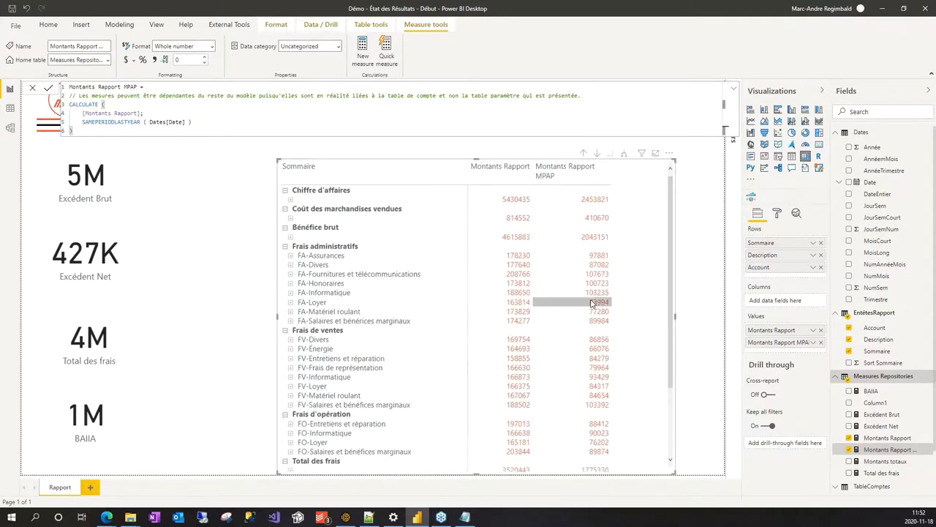